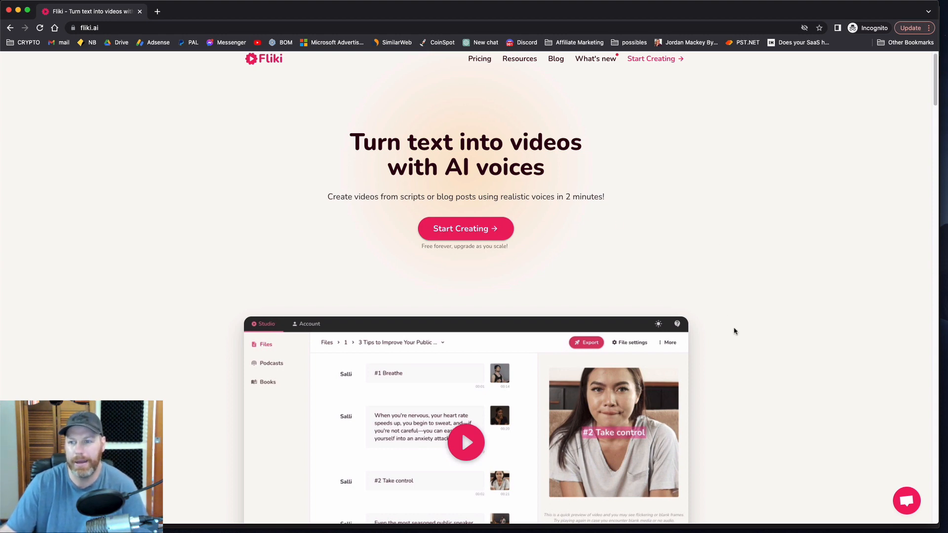
Step: Examine the feature sections on the Fliki homepage, covering blog-to-video conversion, text-to-speech voices and the stock media library
scroll(728, 345, "down", 10)
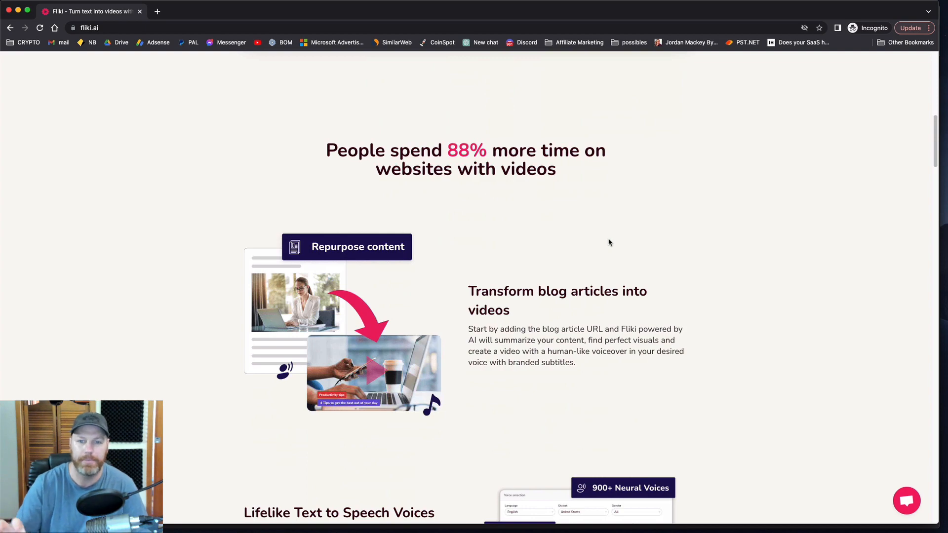
scroll(656, 243, "up", 2)
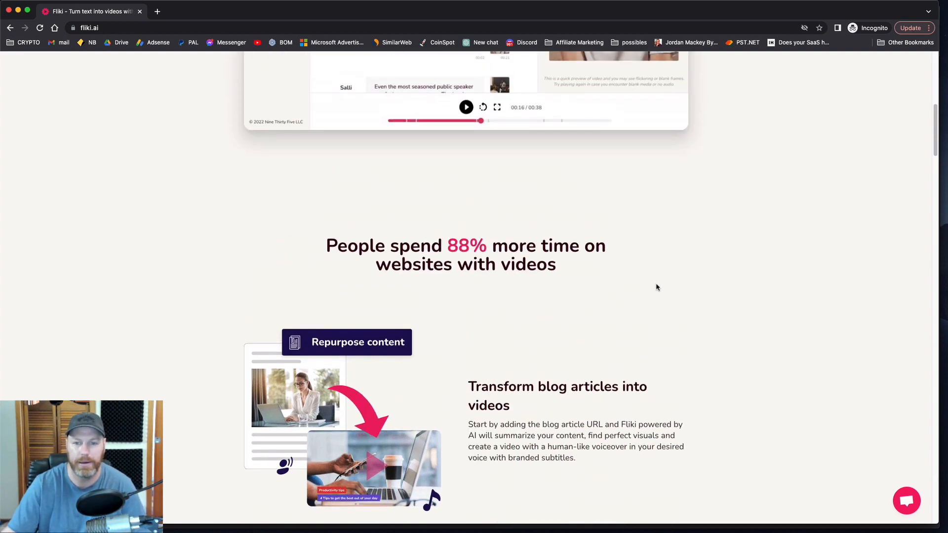
scroll(656, 286, "down", 6)
scroll(713, 337, "down", 6)
scroll(714, 337, "up", 6)
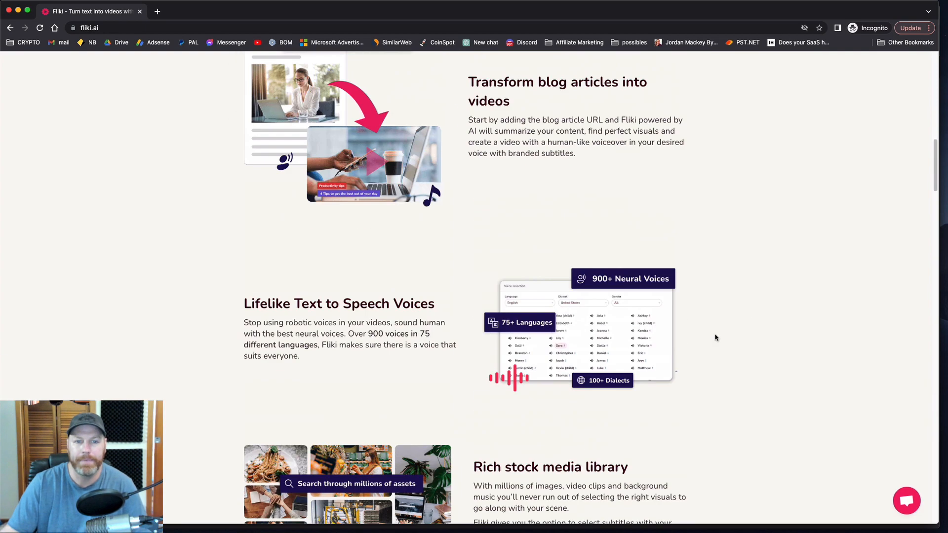
scroll(716, 336, "down", 1)
scroll(710, 370, "up", 2)
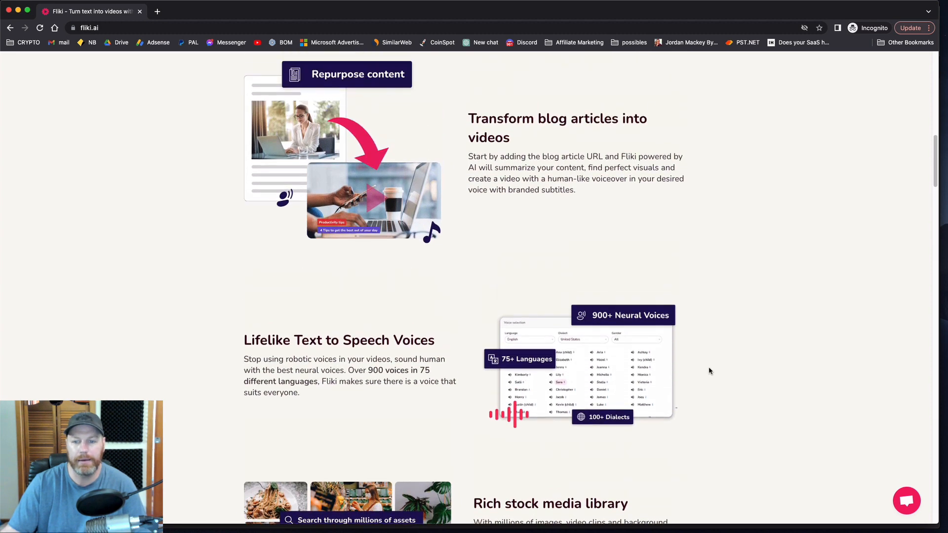
scroll(710, 371, "down", 3)
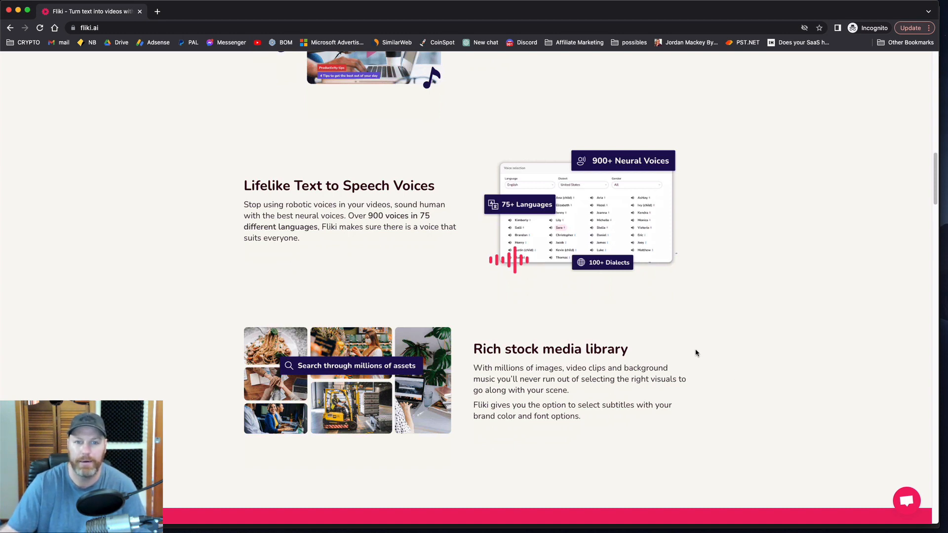
scroll(694, 356, "down", 3)
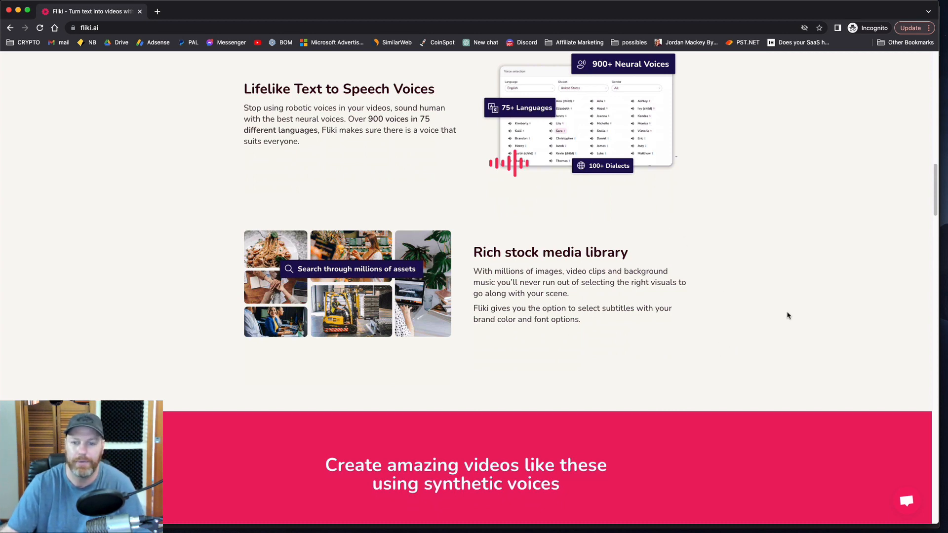
Step: Look through the sample videos made with synthetic voices on the Fliki homepage
scroll(689, 271, "down", 3)
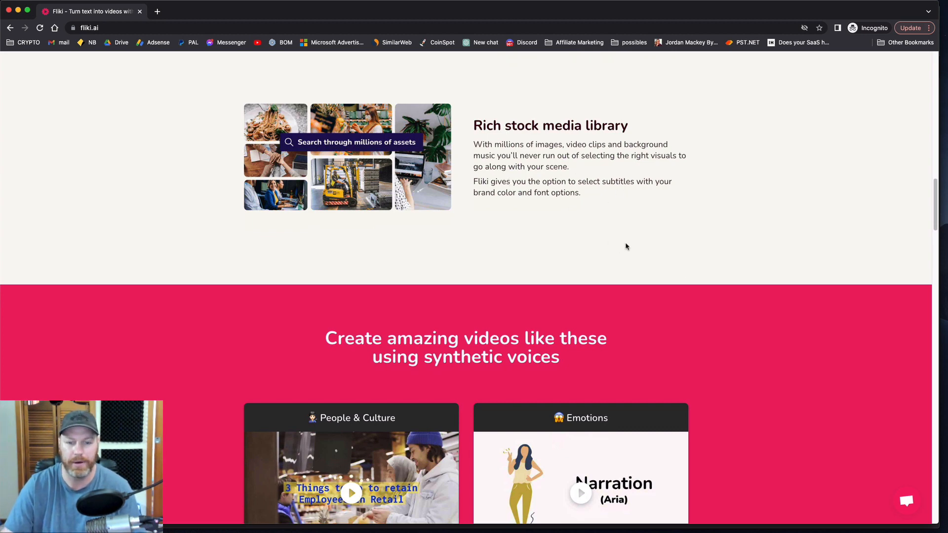
scroll(699, 280, "down", 5)
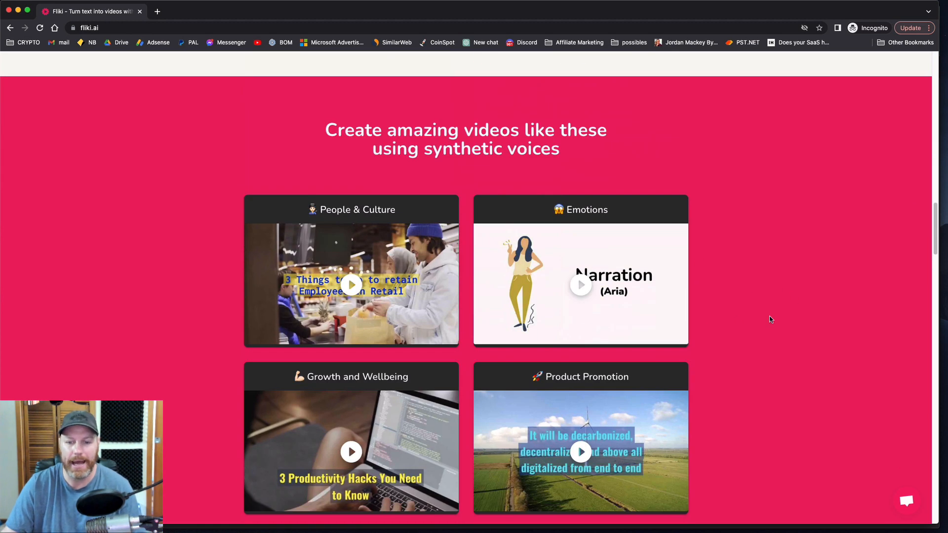
scroll(743, 375, "down", 2)
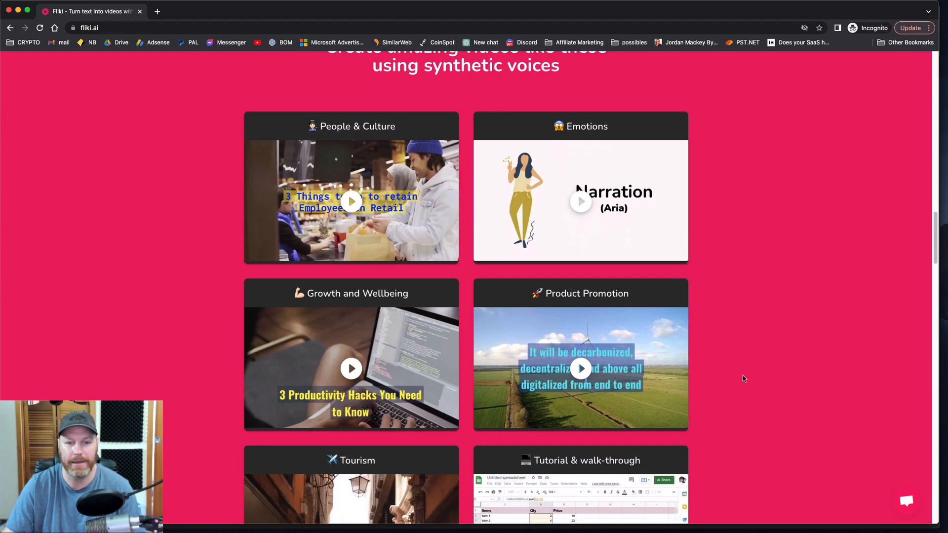
scroll(727, 376, "down", 2)
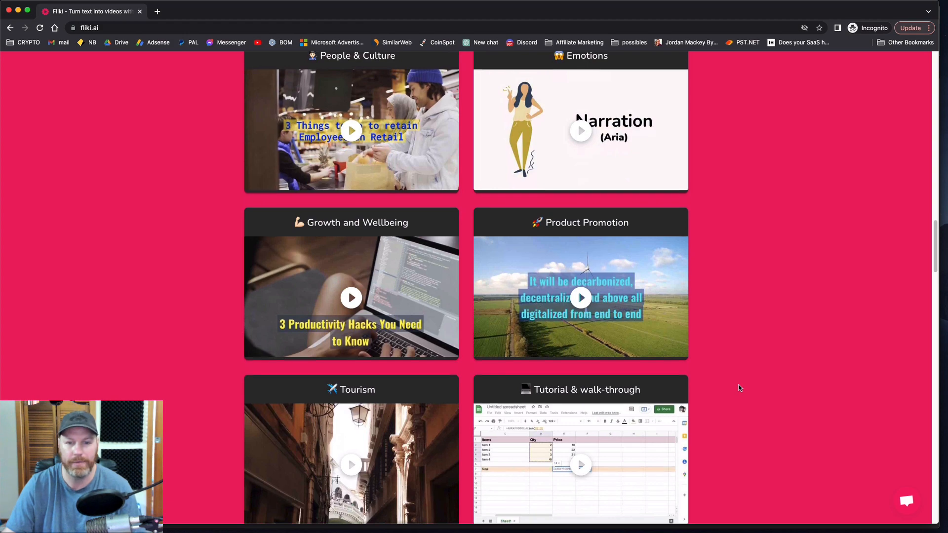
scroll(739, 391, "down", 3)
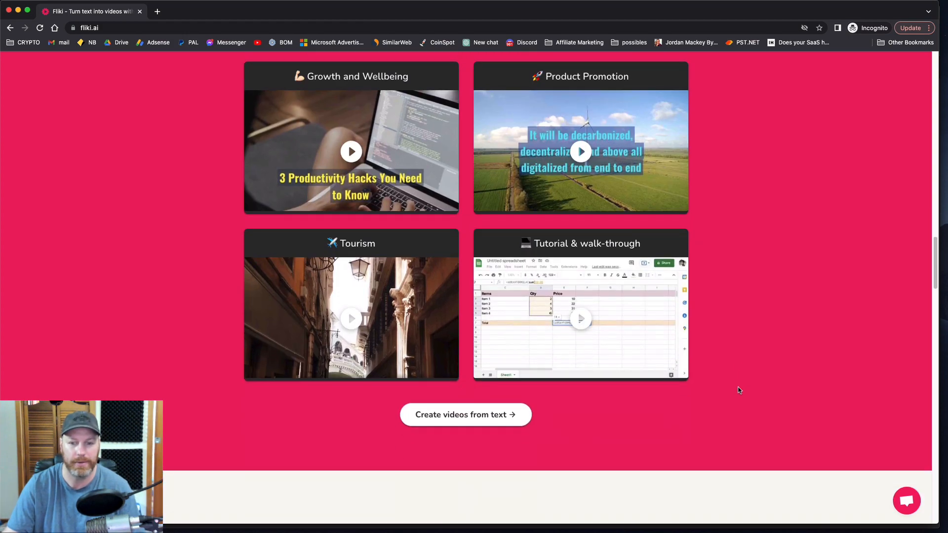
scroll(740, 391, "up", 15)
scroll(740, 391, "up", 4)
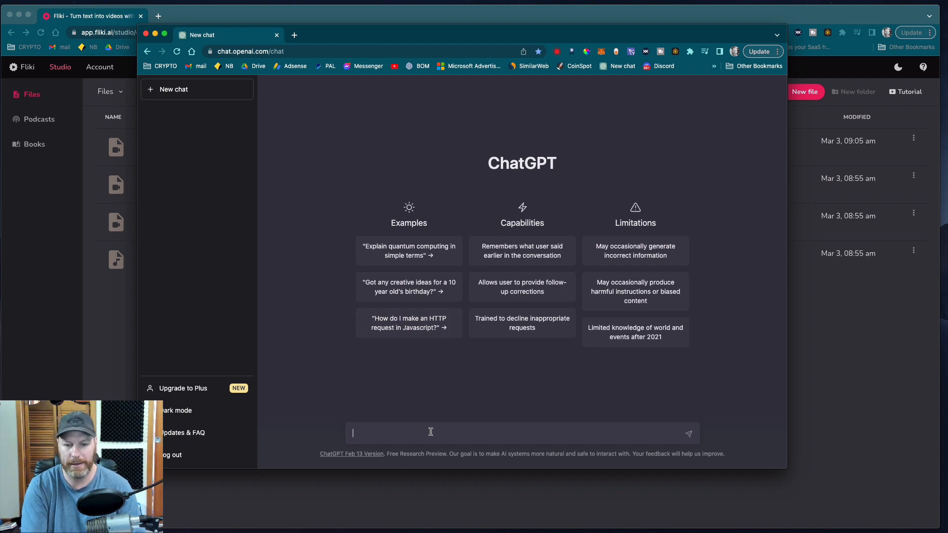
Step: Ask ChatGPT to "write me 3 sentences on how to lose weight"
type("write me 1 paragra")
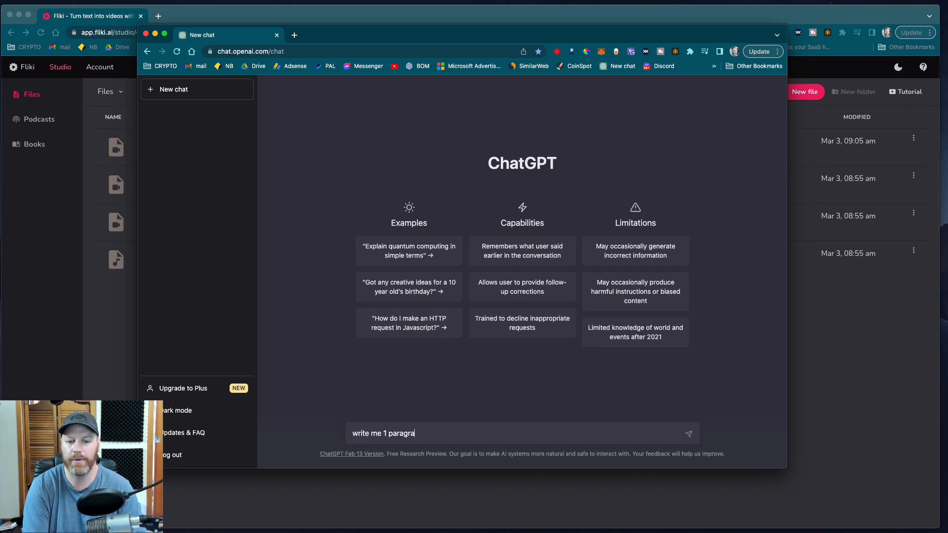
key("BackSpace")
key("BackSpace")
key("BackSpace")
key("BackSpace")
key("BackSpace")
key("BackSpace")
key("BackSpace")
key("BackSpace")
key("BackSpace")
type("3 sen")
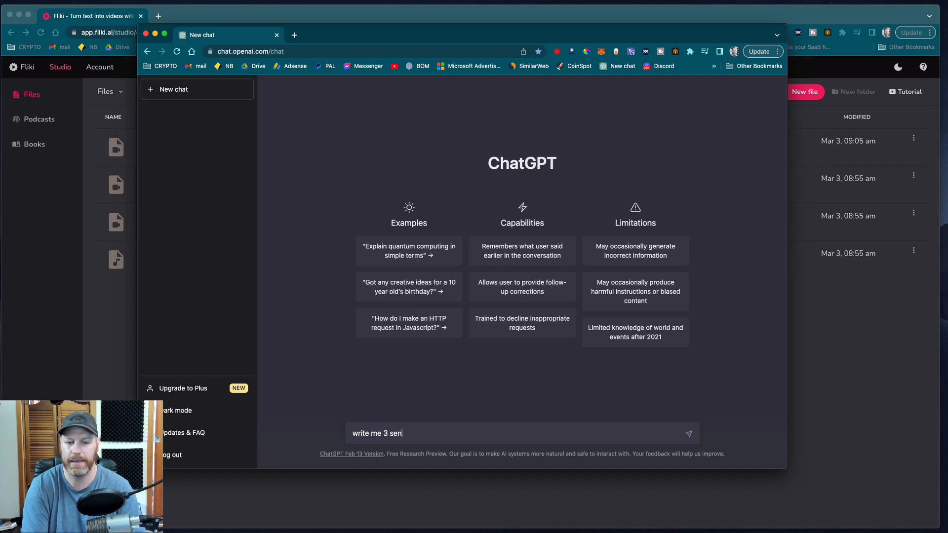
type("tences on h")
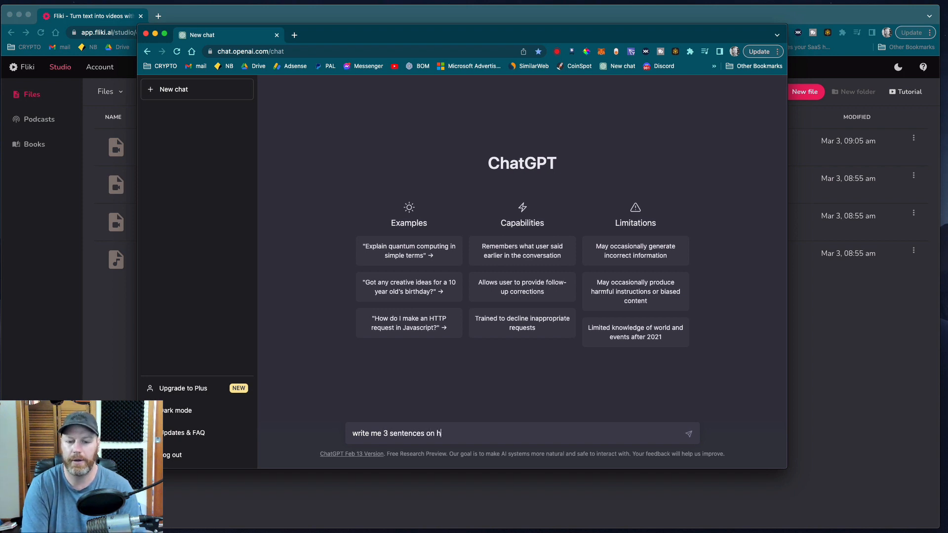
type("ow to lose we")
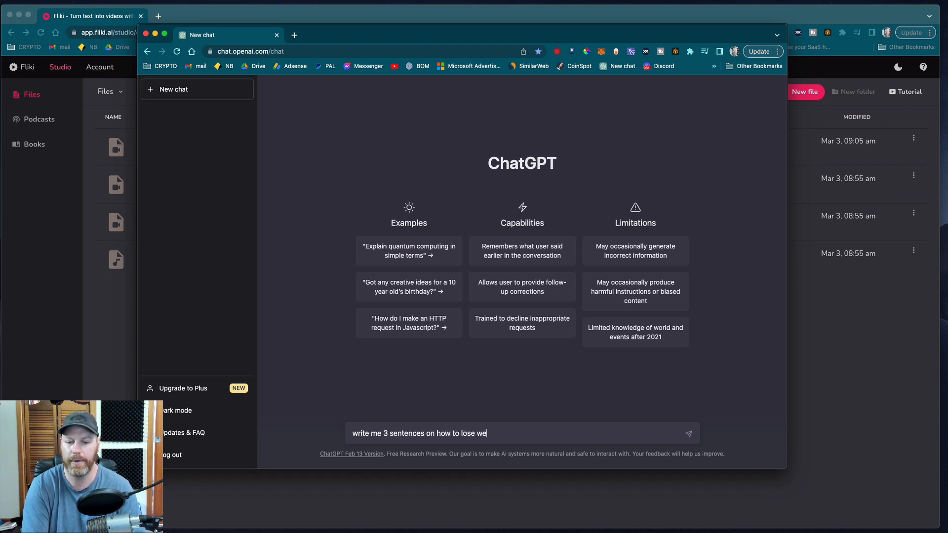
type("igt")
type("t")
key("Return")
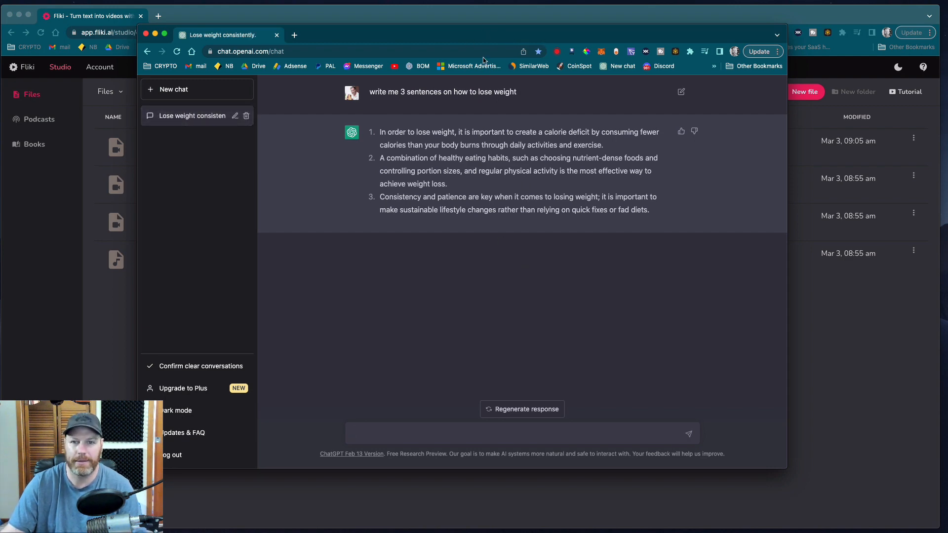
Step: Move the ChatGPT window out of the way and create a new English video file in Fliki named "Weight Loss Video 1"
left_click_drag(529, 39, 0, 60)
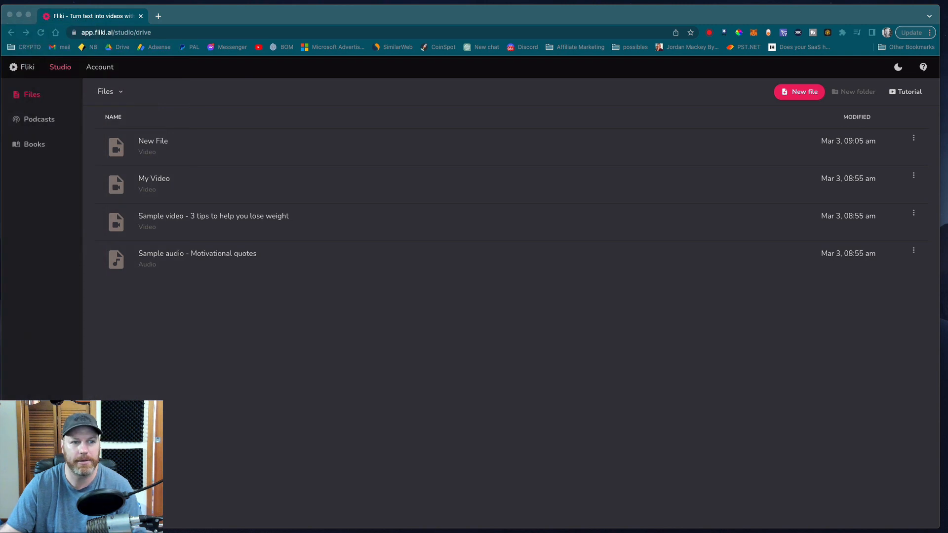
left_click(806, 95)
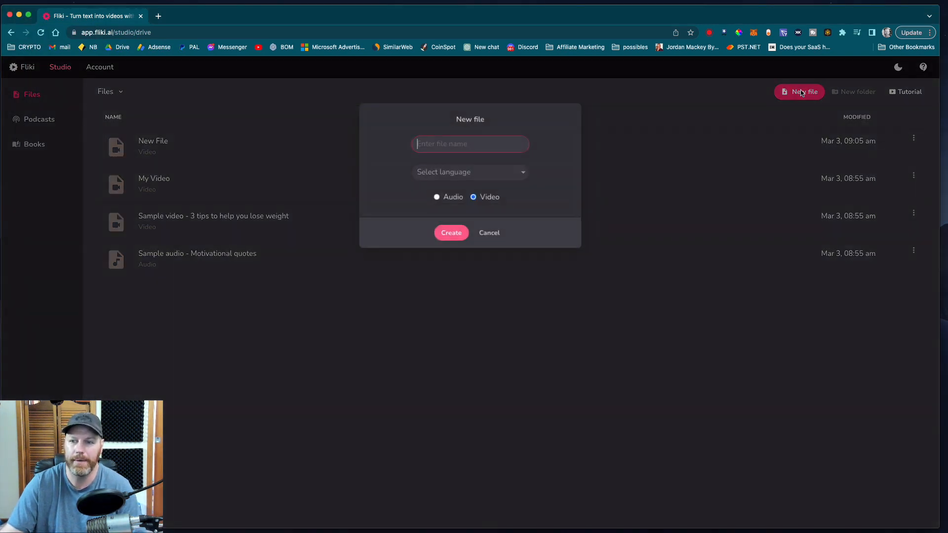
type("Weigh")
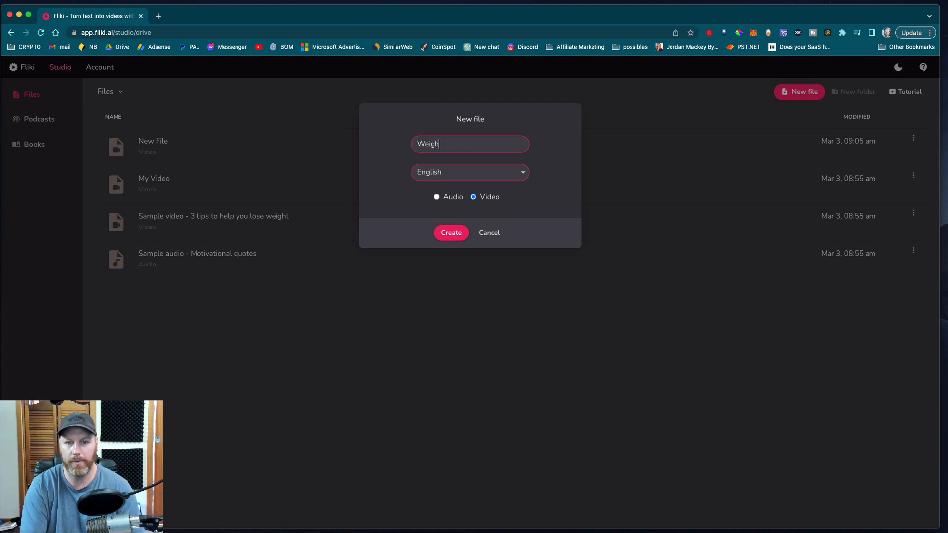
type("t Loss Video 1")
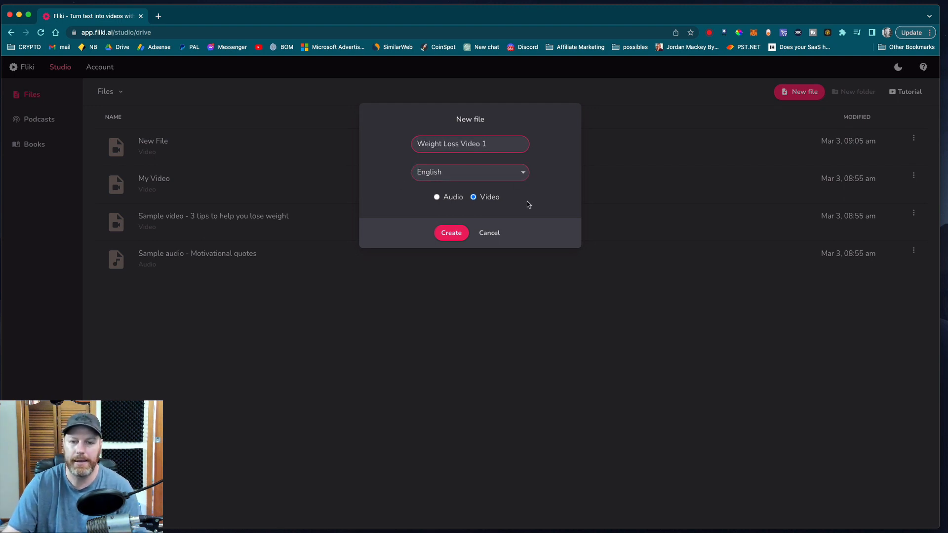
left_click(437, 198)
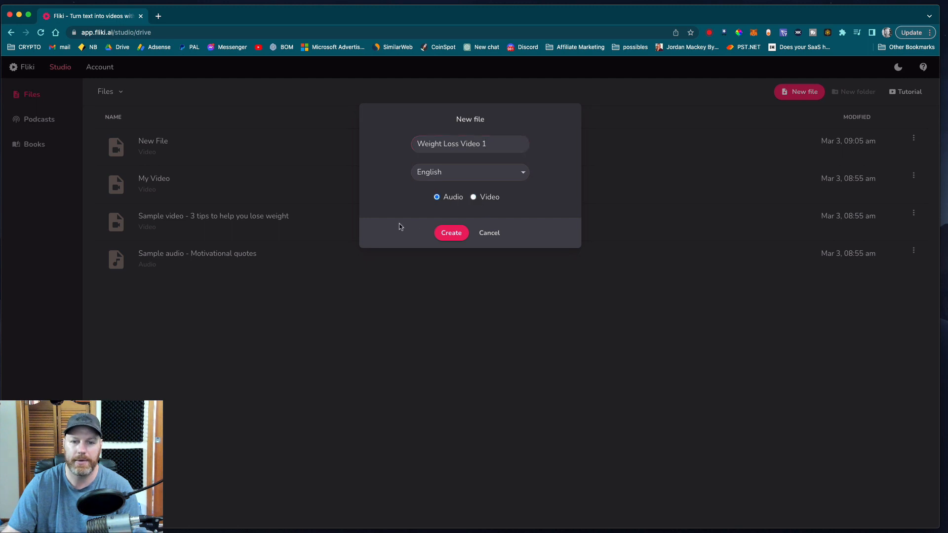
left_click(474, 198)
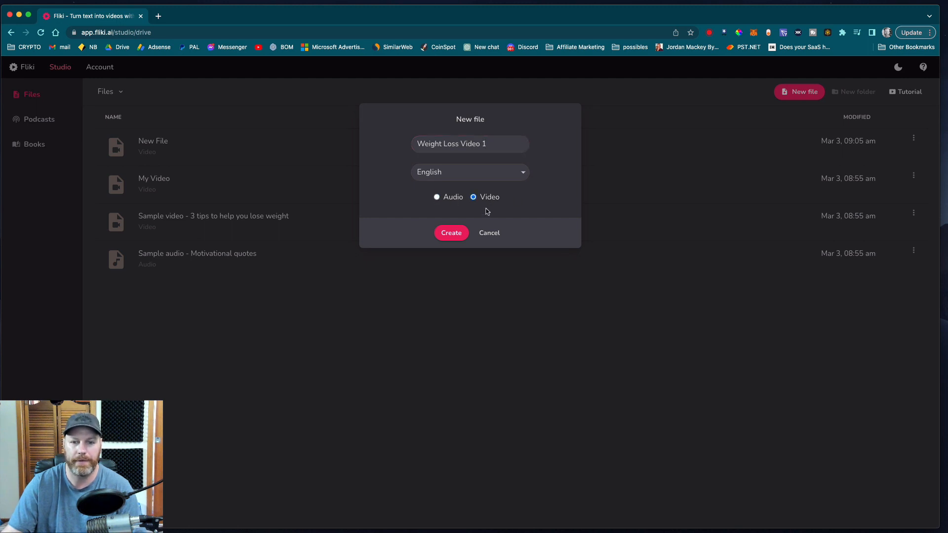
left_click(451, 233)
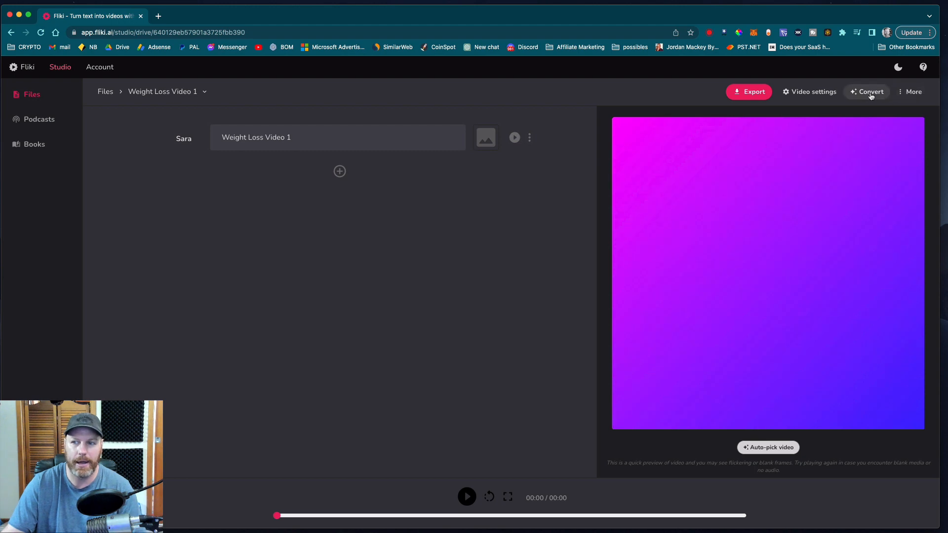
Step: Set the video size to Landscape (YouTube, Facebook, Twitter, LinkedIn) and save the video settings
left_click(809, 94)
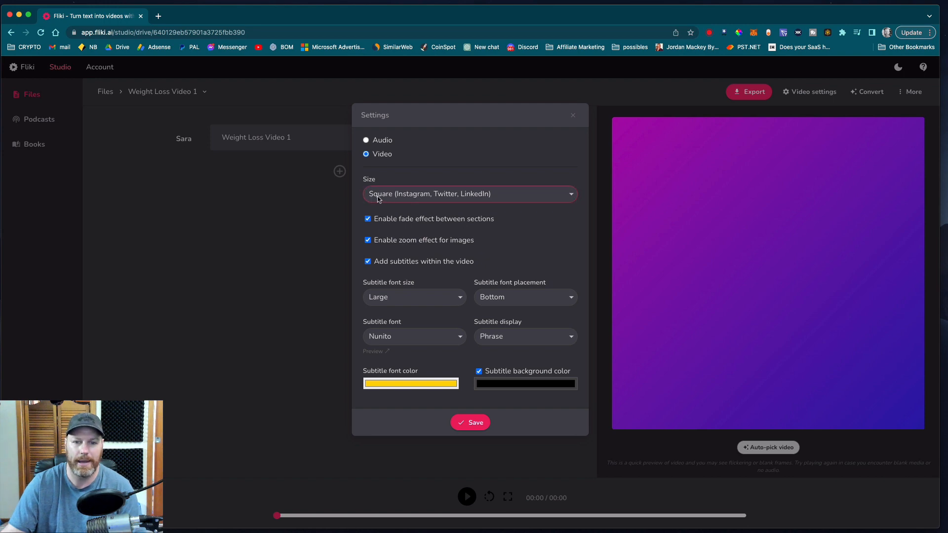
left_click(548, 195)
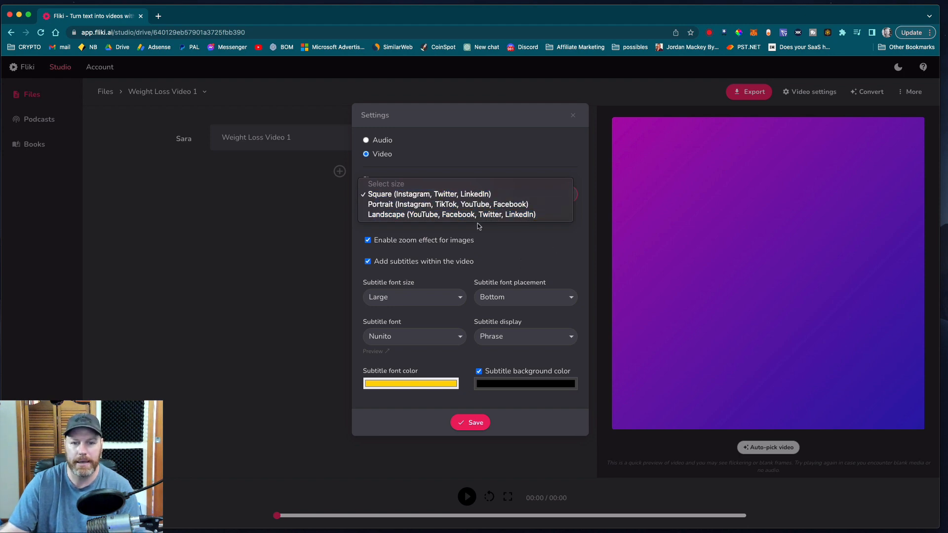
left_click(433, 215)
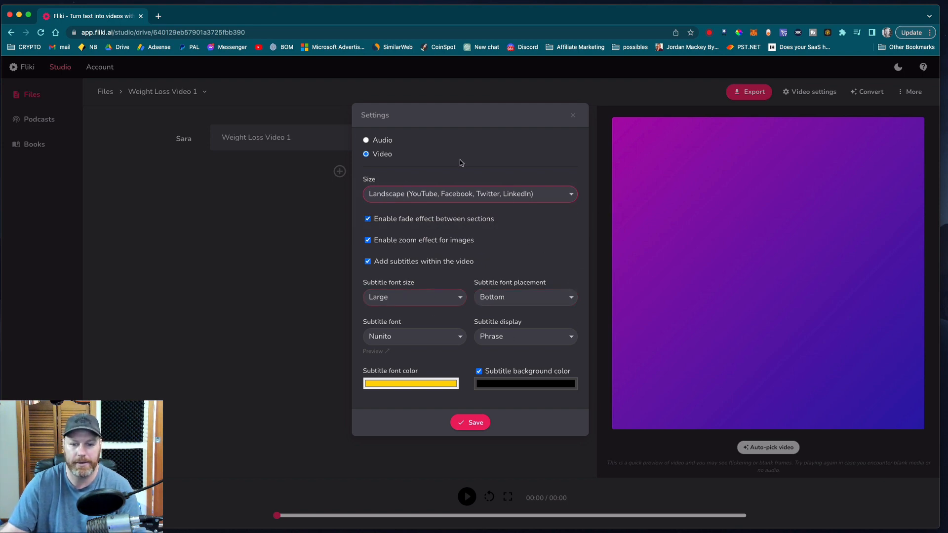
left_click(483, 423)
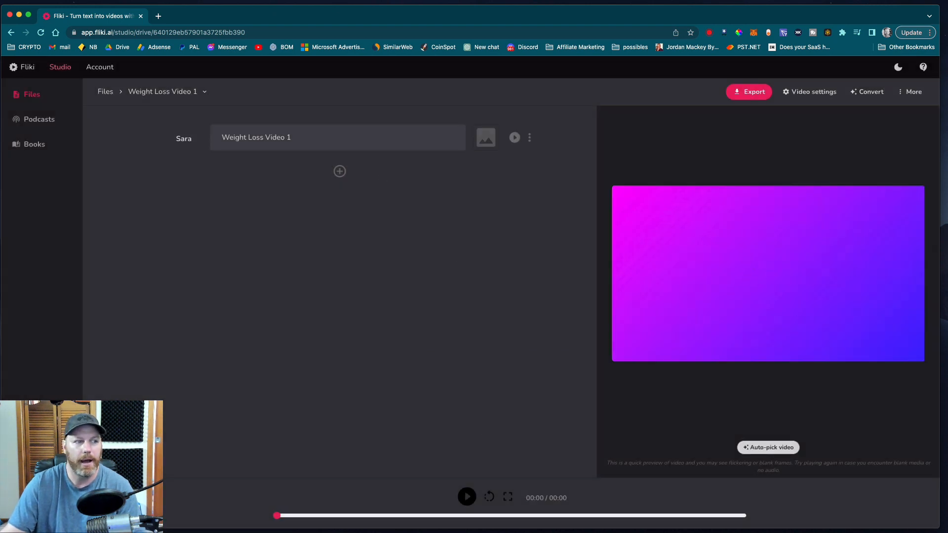
Step: Ask ChatGPT for an intro sentence and replace the first section's text in Fliki with the sentence it writes
left_click_drag(0, 136, 629, 114)
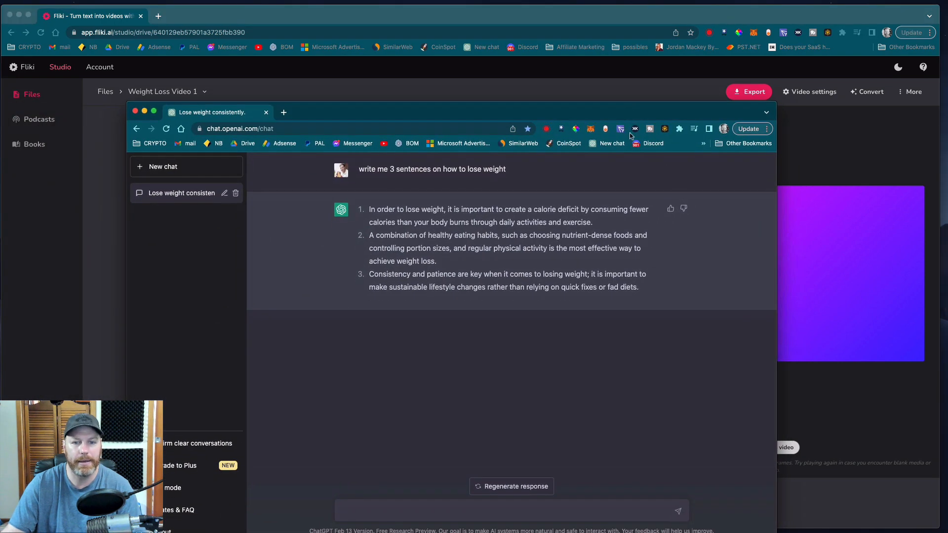
left_click_drag(595, 223, 370, 208)
key("super+c")
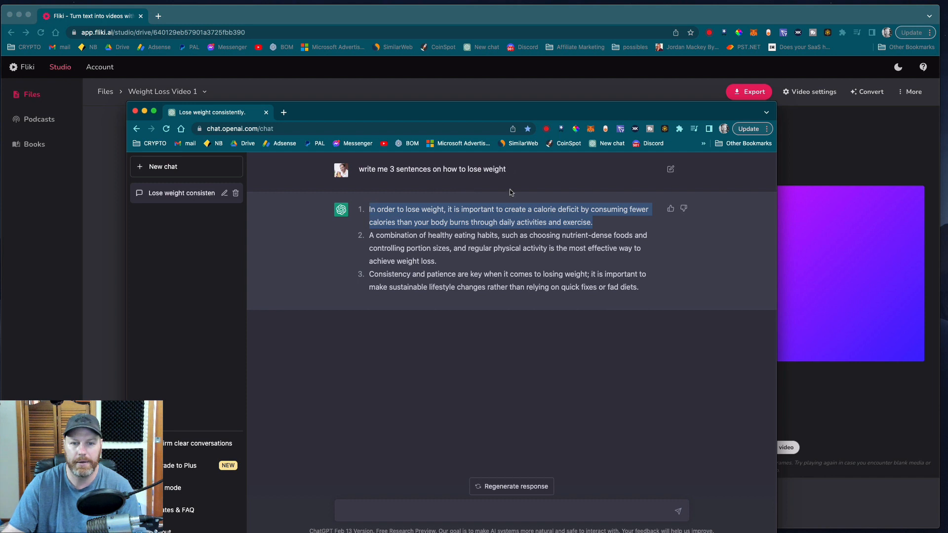
left_click(392, 512)
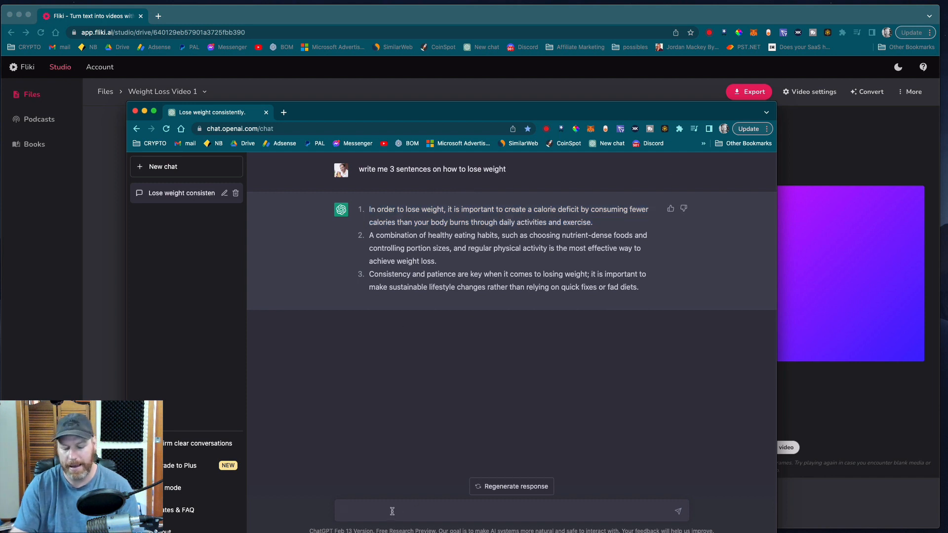
type("give me an intro sent")
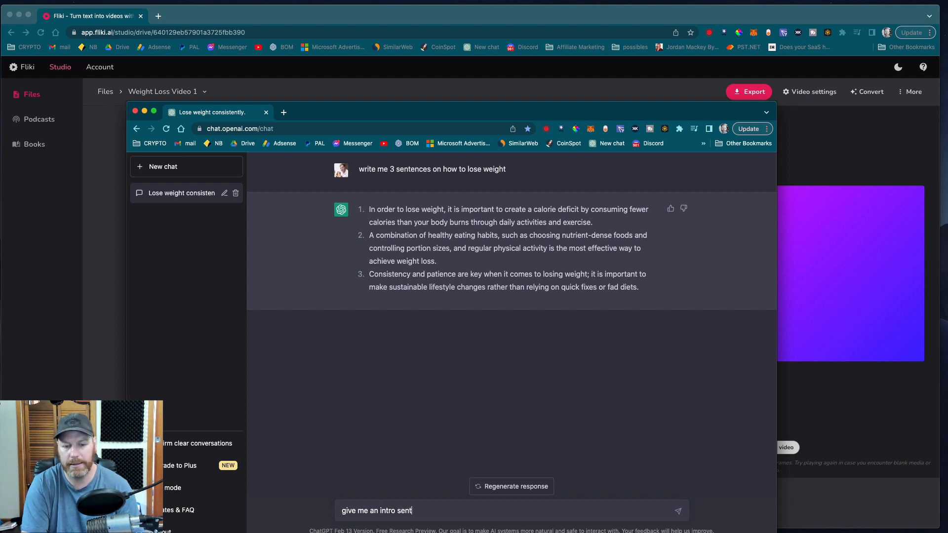
type("e")
type("n")
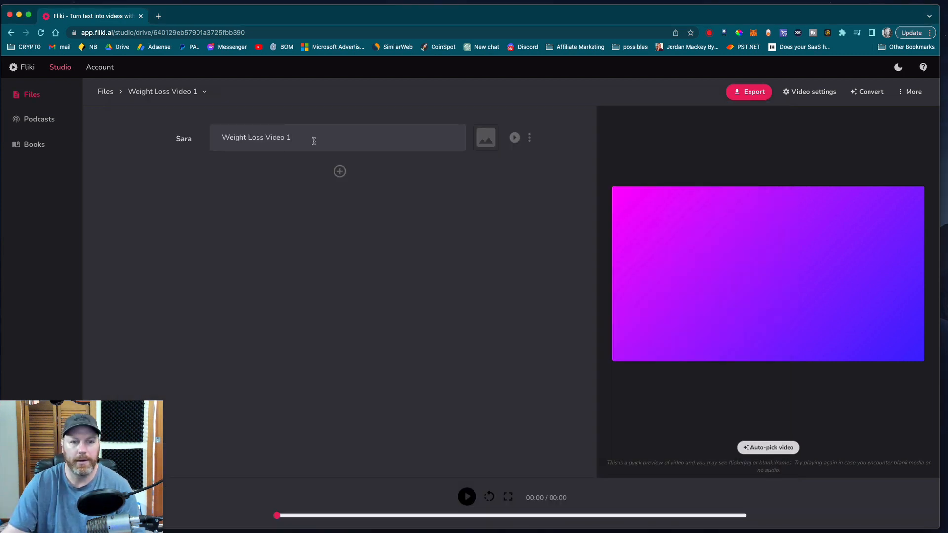
left_click_drag(314, 141, 221, 139)
type("With the rising prevalence of obesity and related health issues, many people are seeking effective ways to lose weight and maintain a healthy lifestyle.")
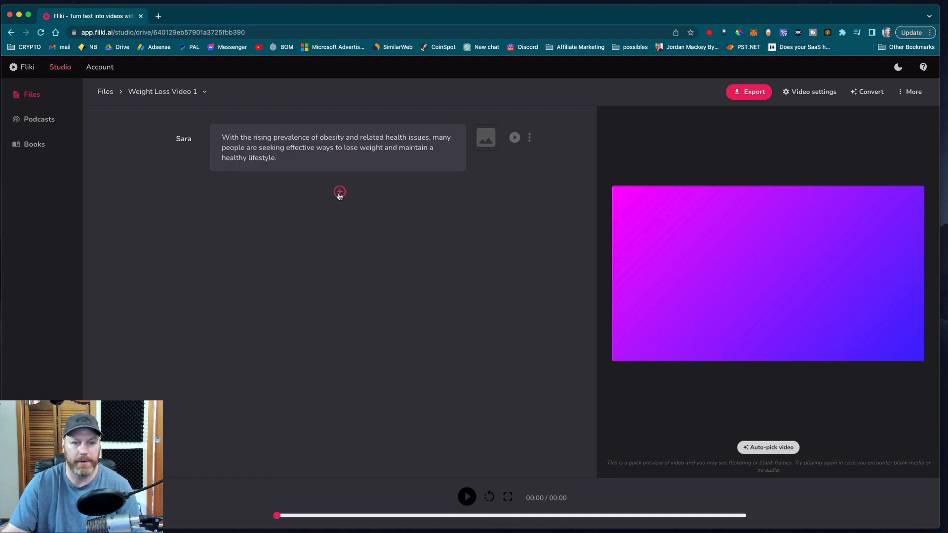
Step: Add a second section containing "1." followed by ChatGPT's sentence about creating a calorie deficit
left_click(340, 193)
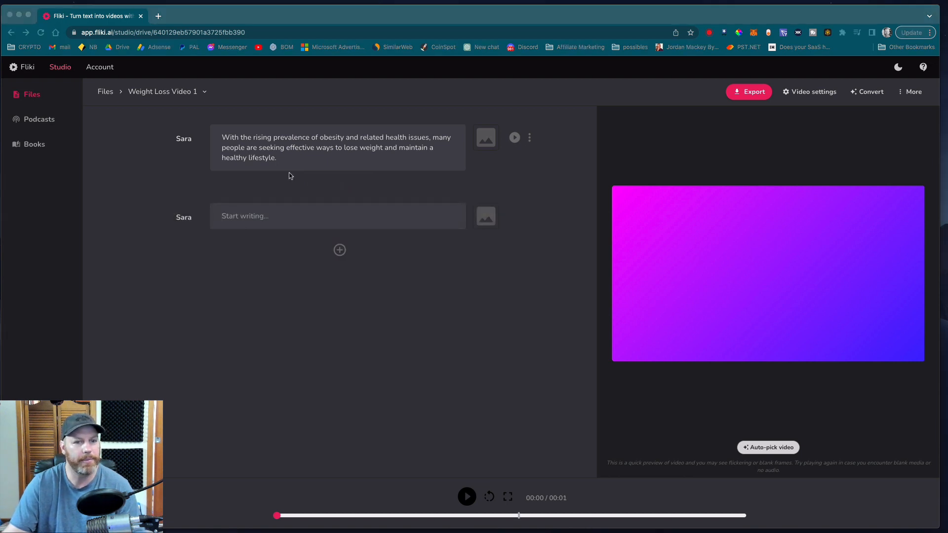
left_click(255, 218)
type("1")
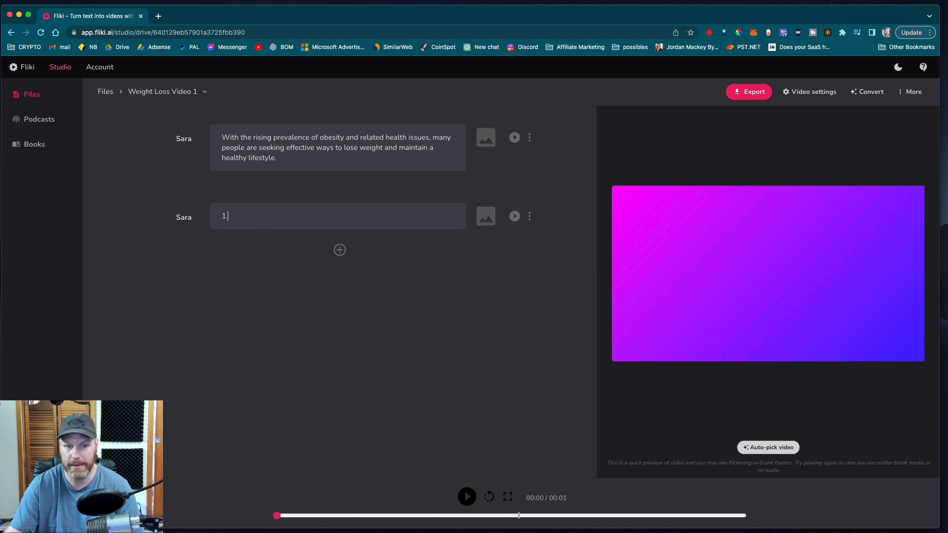
type(".")
key("super+v")
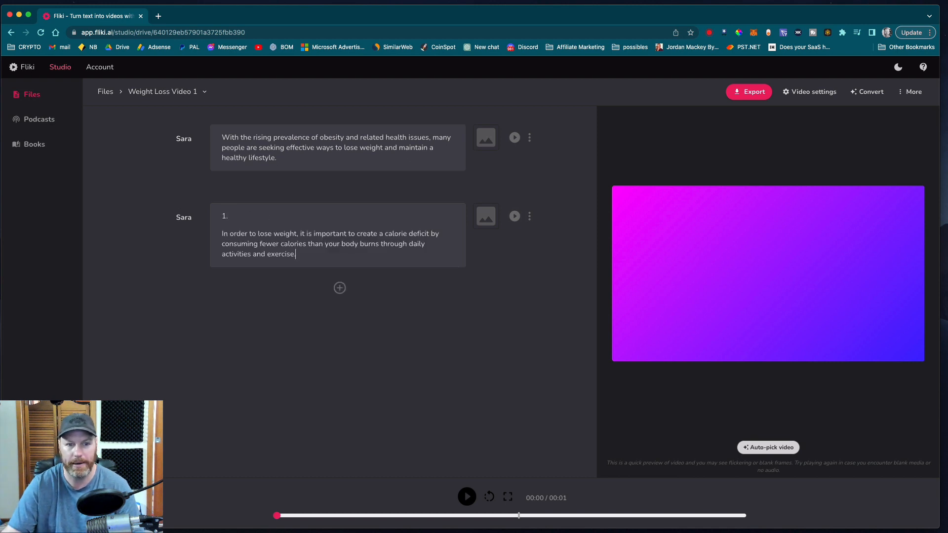
Step: Add a third section containing "2." followed by ChatGPT's sentence about healthy eating habits and regular physical activity
left_click(340, 288)
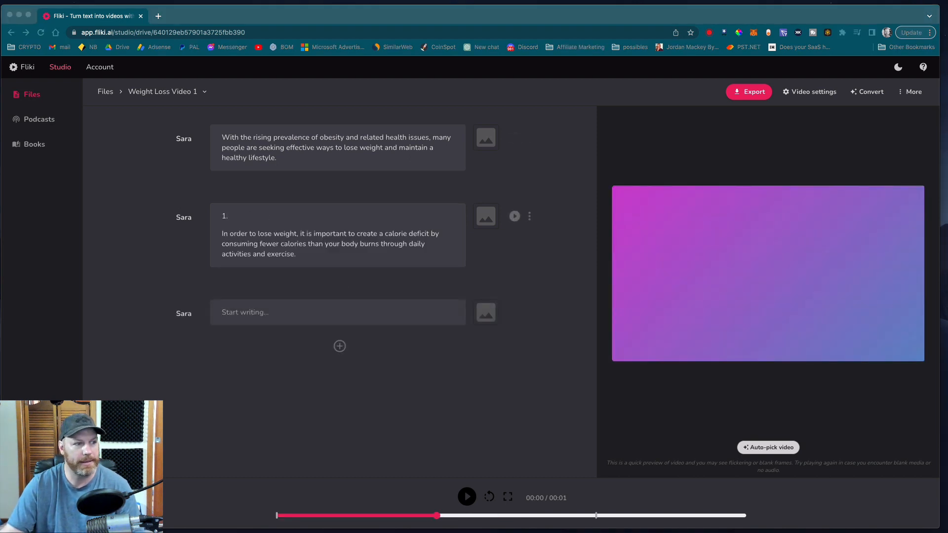
left_click(248, 313)
type("2.")
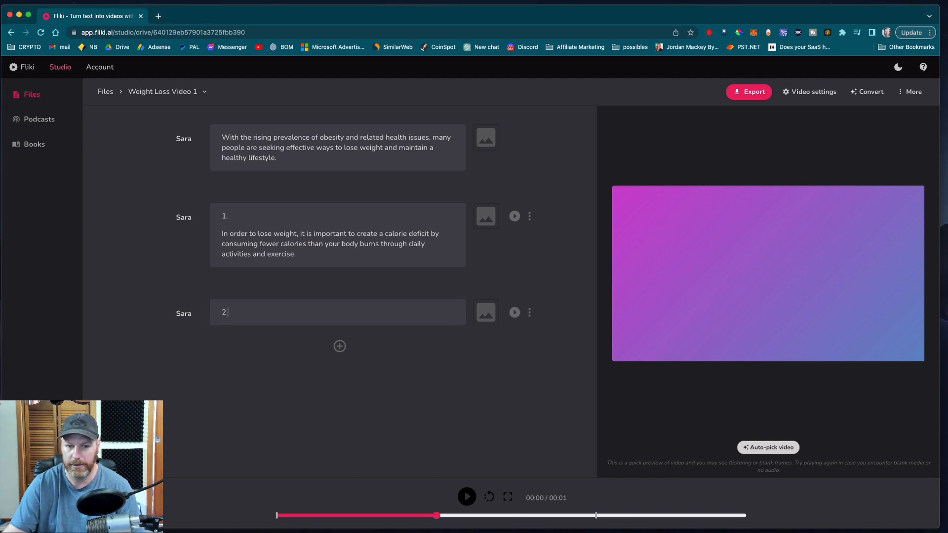
type("A combination of healthy eating habits, such as choosing nutrient-dense foods and controlling portion sizes, and regular physical activity is the most effective way to achieve weight loss.")
Step: Add a fourth section with ChatGPT's sentence about consistency and patience when losing weight
left_click(340, 385)
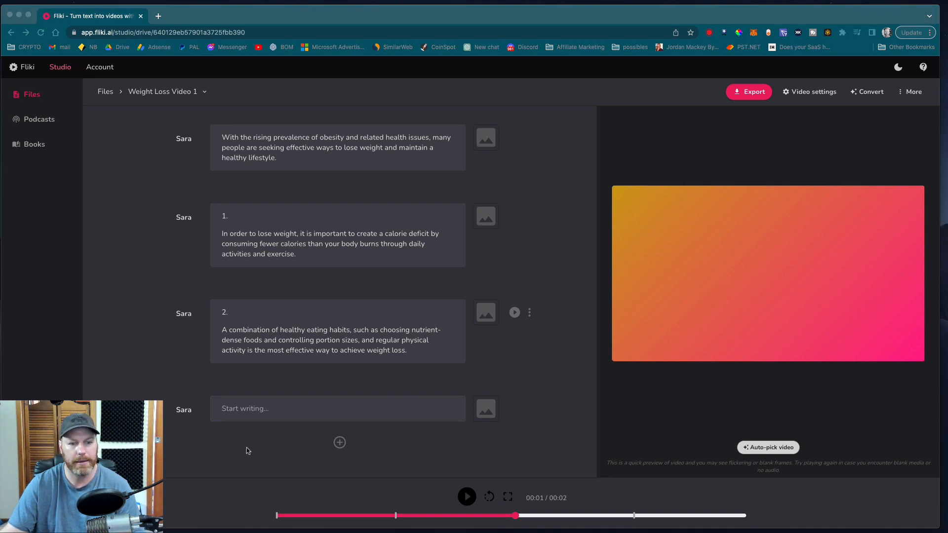
left_click(278, 418)
type("Consistency and patience are key when it comes to losing weight; it is important to make sustainable lifestyle changes rather than relying on quick fixes or fad diets.")
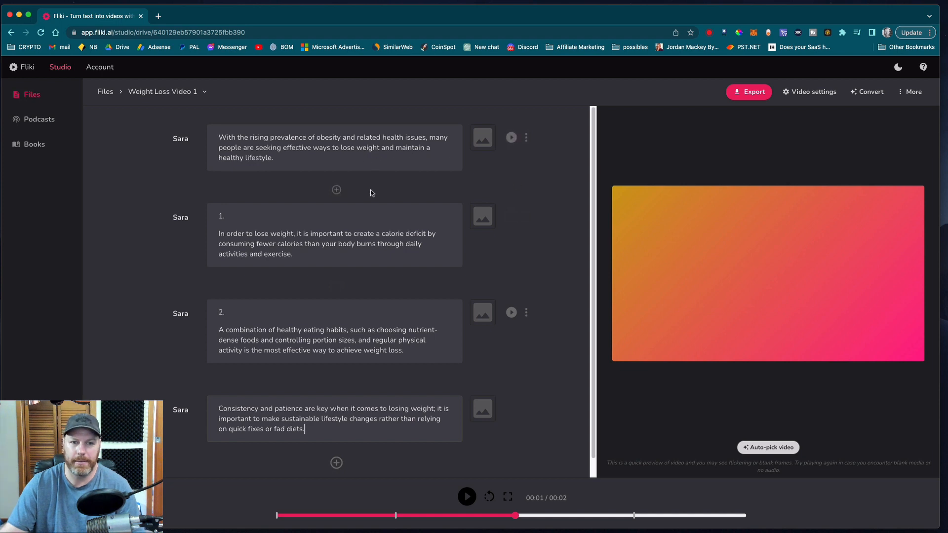
Step: Add stock videos to all four sections, using the "weight loss" result of an older man lifting weights for the first, and preview that section
left_click(483, 138)
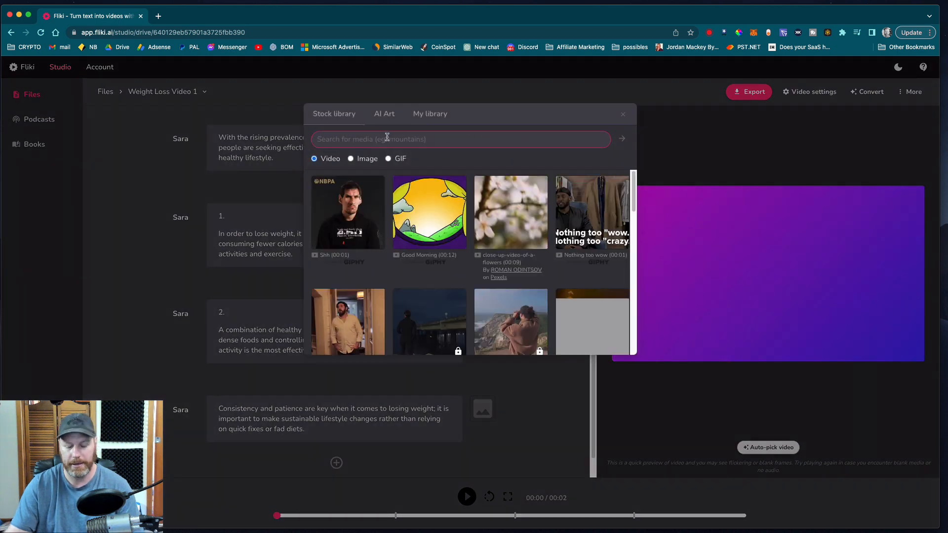
type("weight lo")
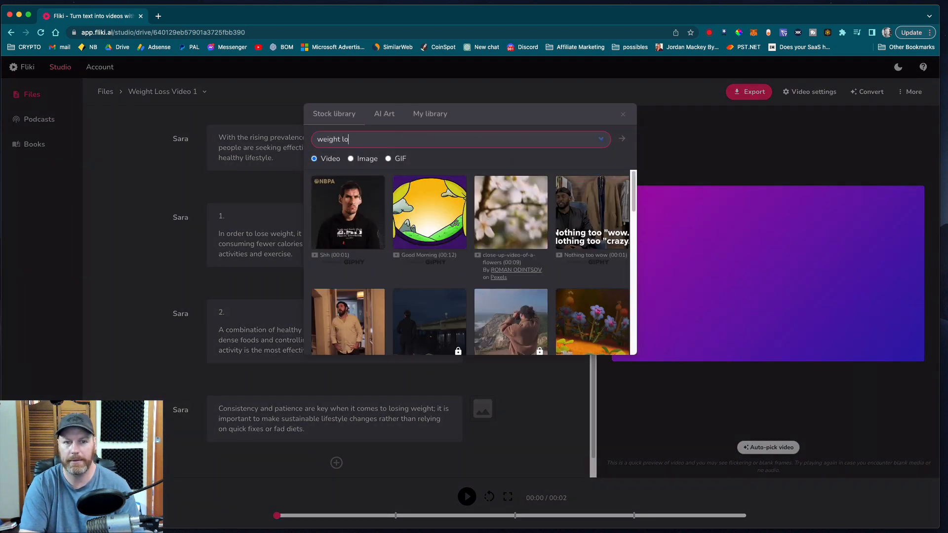
type("ss")
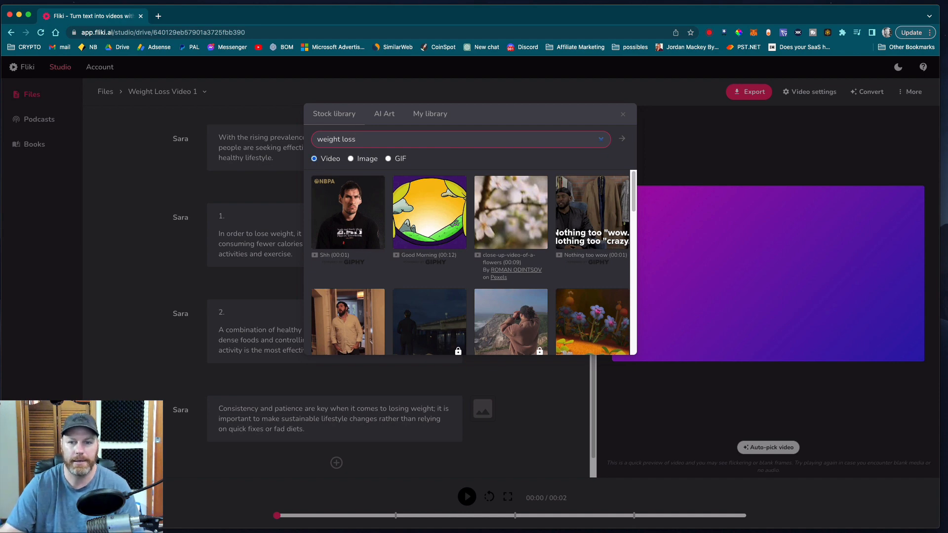
key("Return")
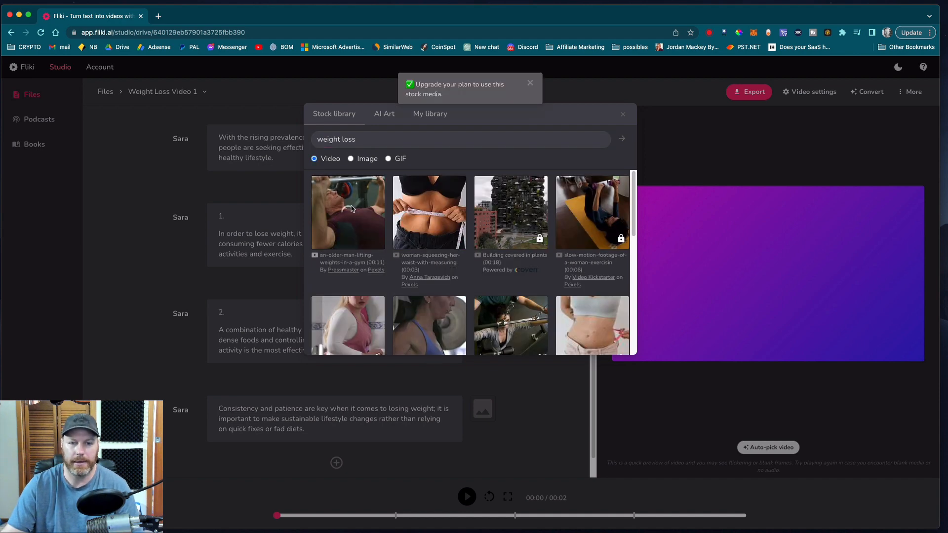
left_click(351, 208)
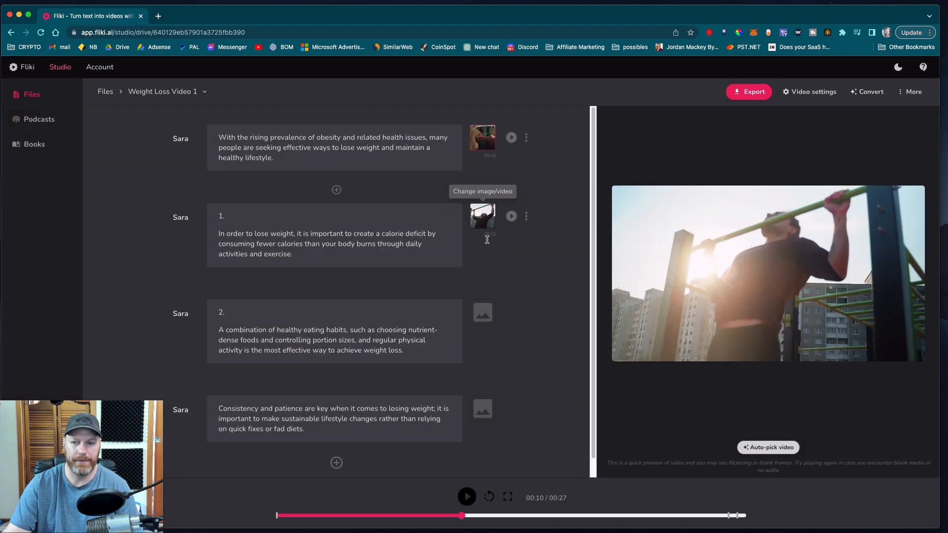
left_click(491, 317)
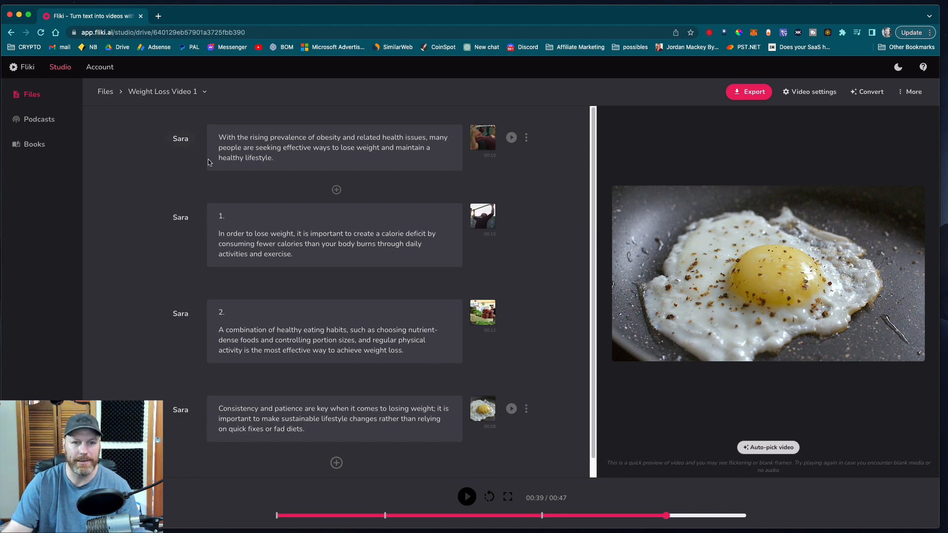
left_click(512, 139)
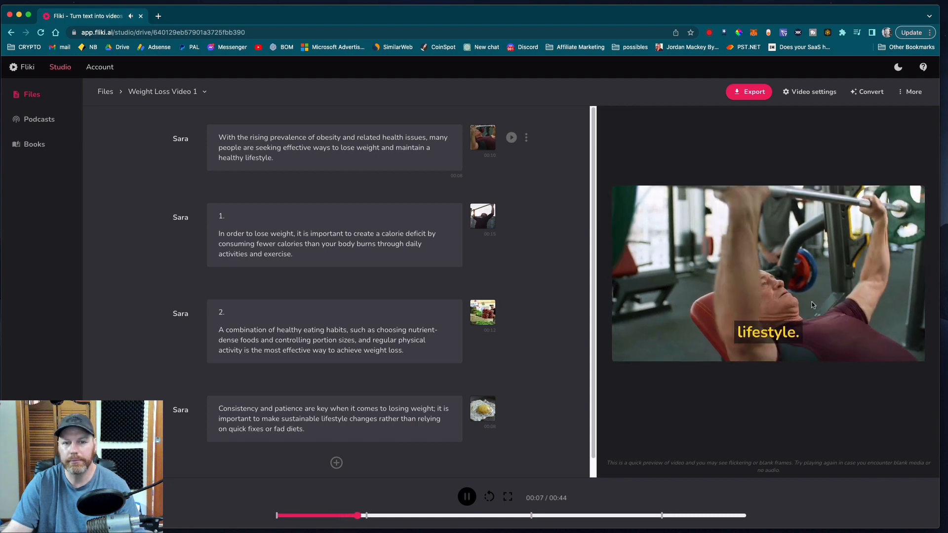
Step: Sample the Davis, Eric, Natalie and Ashley voices, apply Ashley to all the sections, and preview the last section
left_click(180, 140)
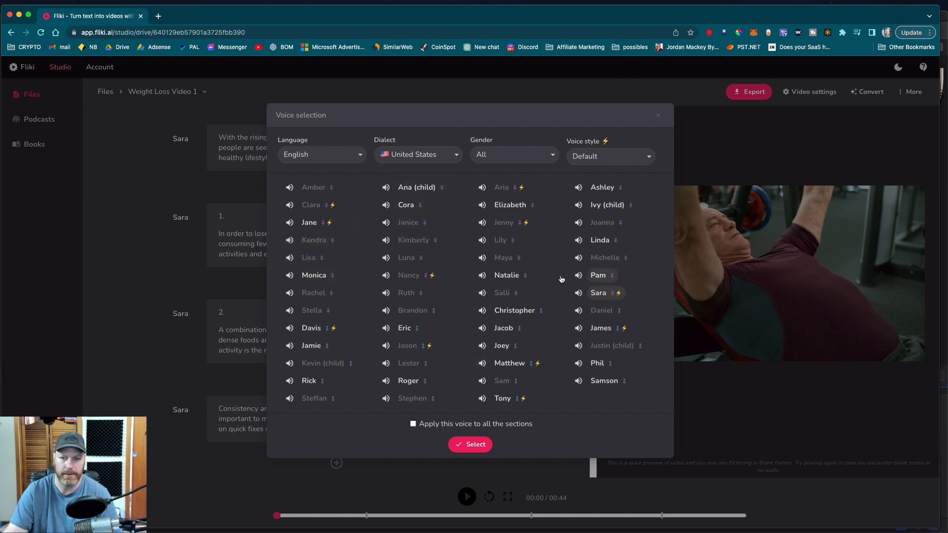
left_click(308, 328)
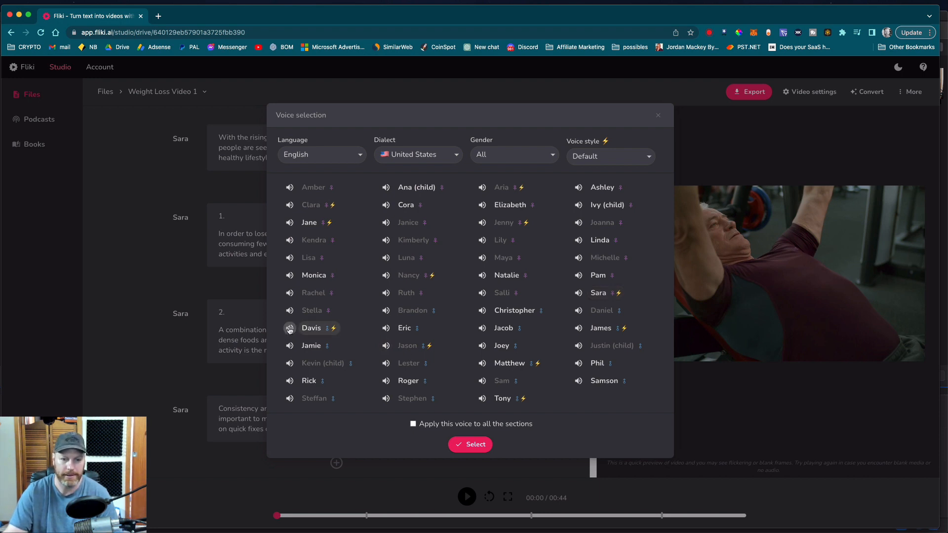
left_click(290, 329)
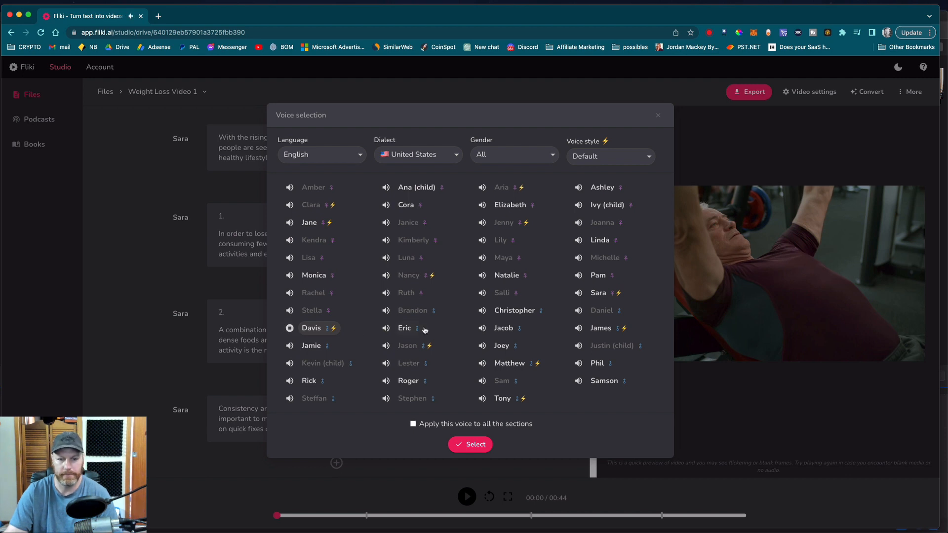
left_click(386, 329)
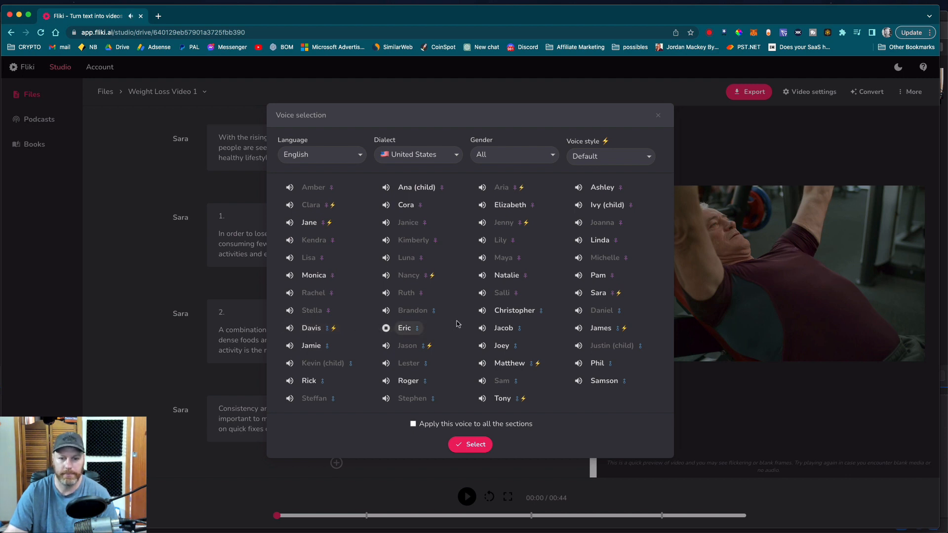
left_click(483, 276)
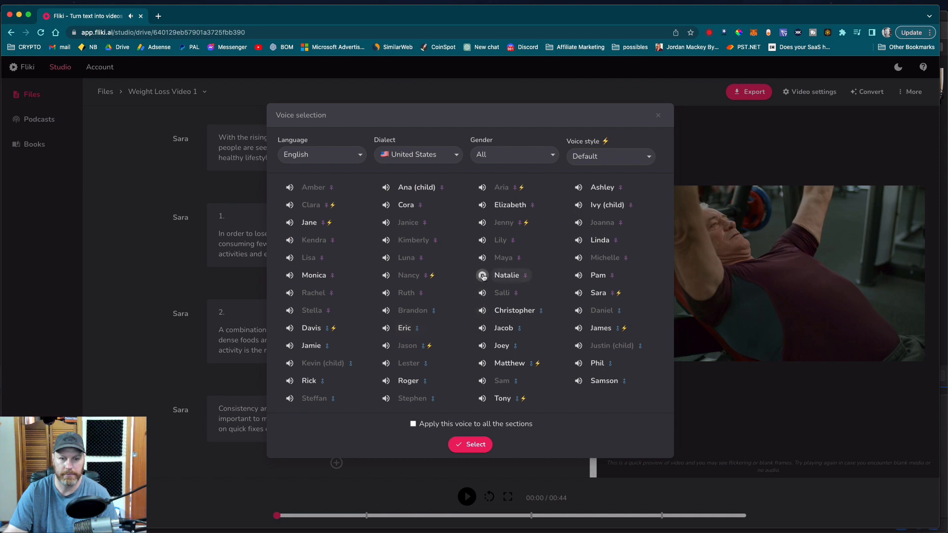
left_click(578, 187)
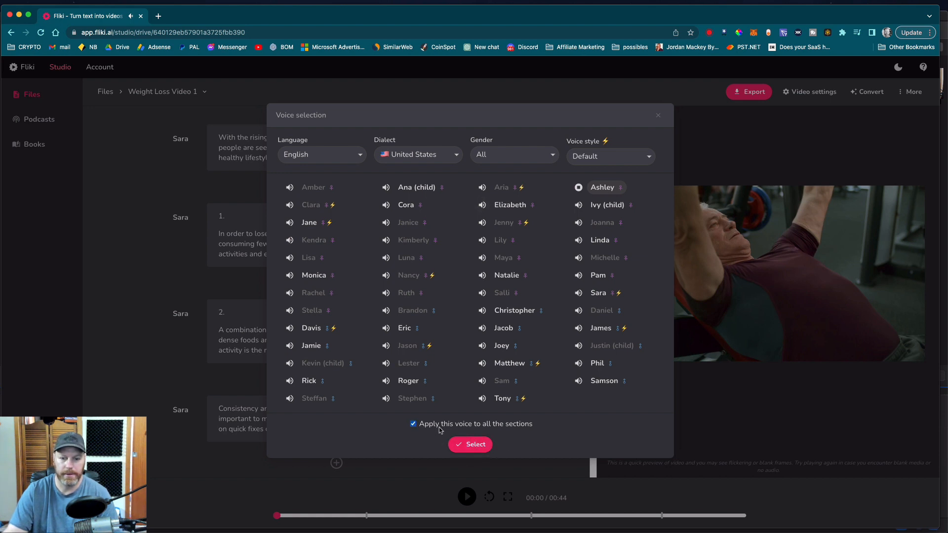
left_click(474, 446)
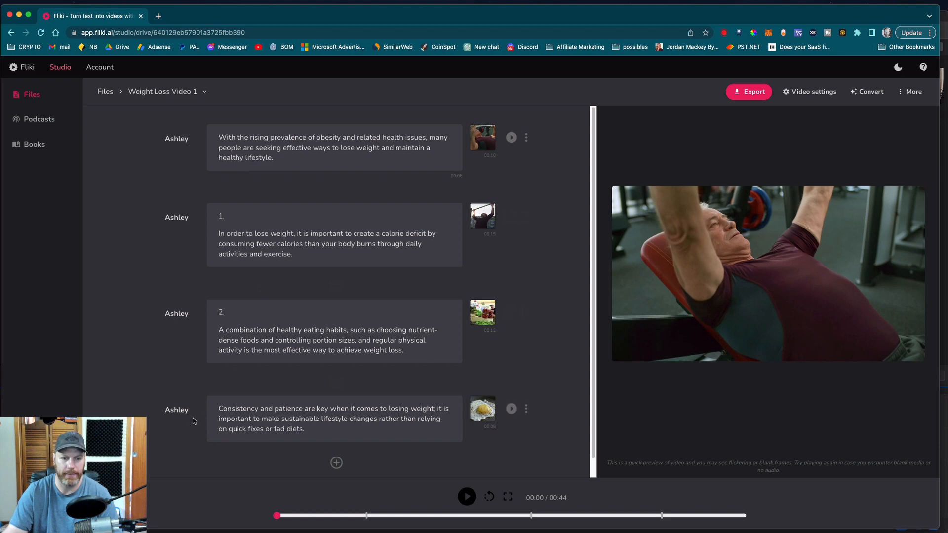
left_click(511, 411)
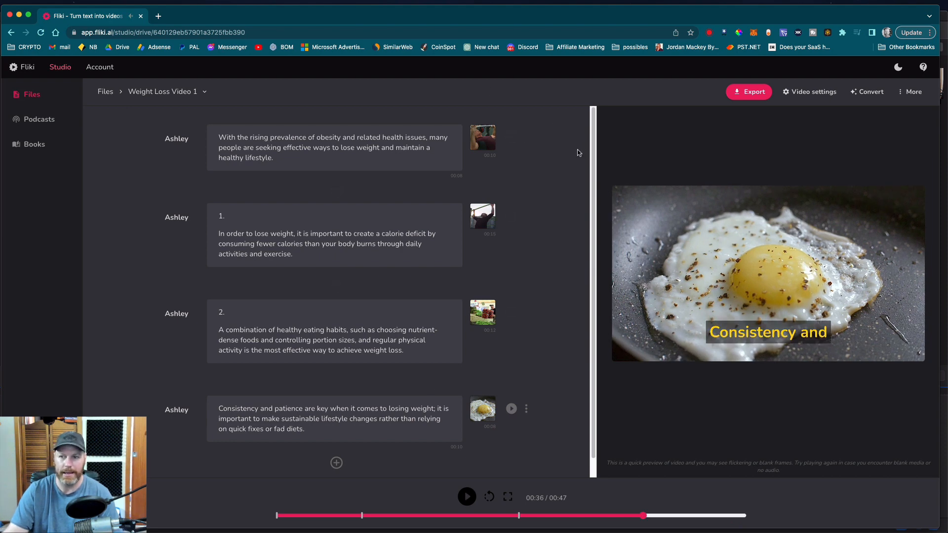
Step: Set the stock library track "Hammer Down" as the background music and preview it with the section numbered 2
left_click(922, 94)
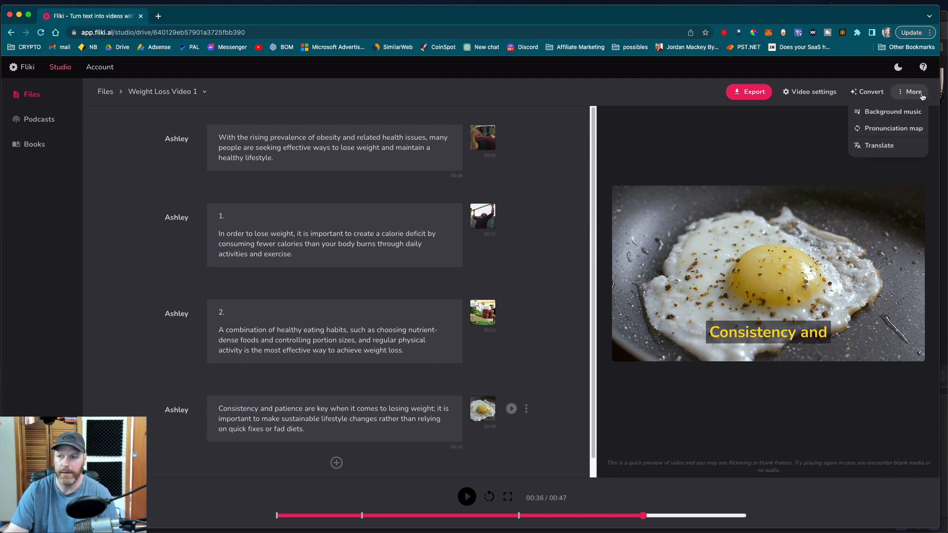
left_click(873, 112)
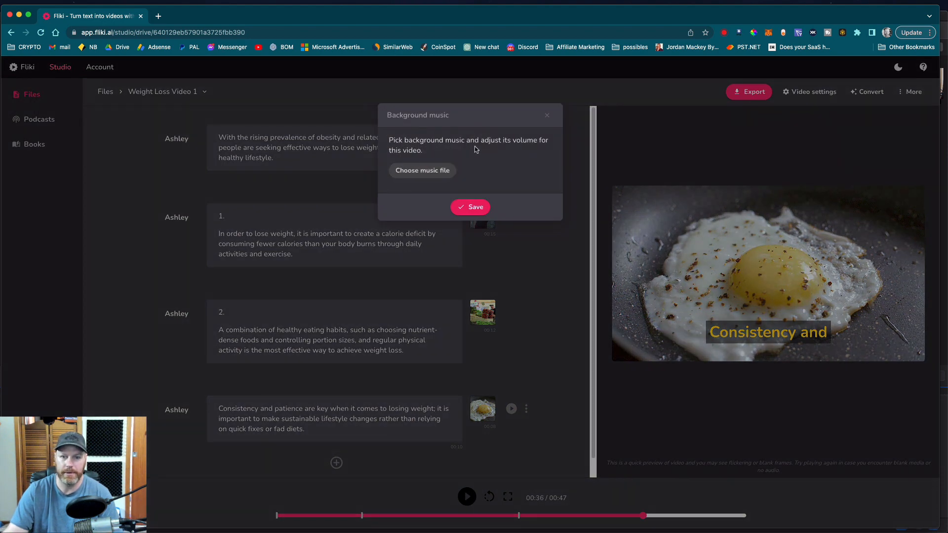
left_click(440, 174)
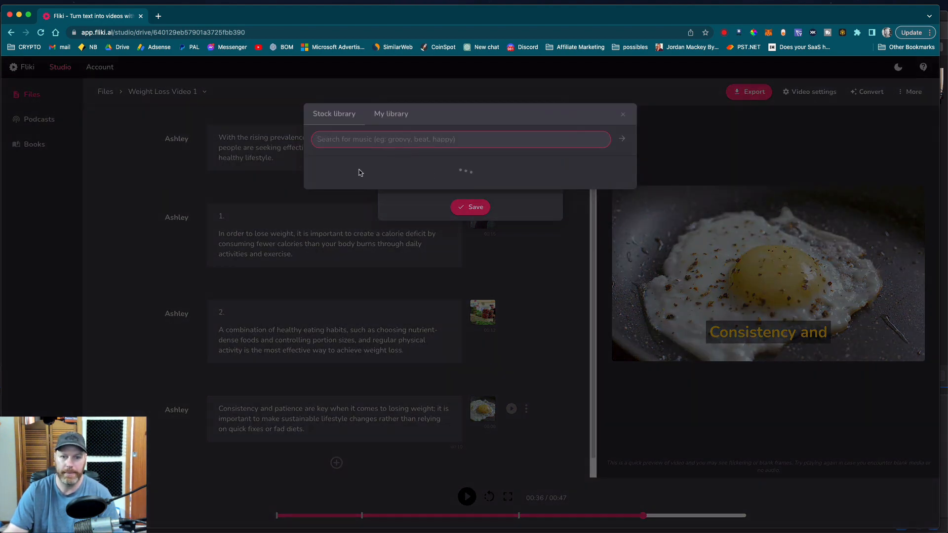
left_click(392, 118)
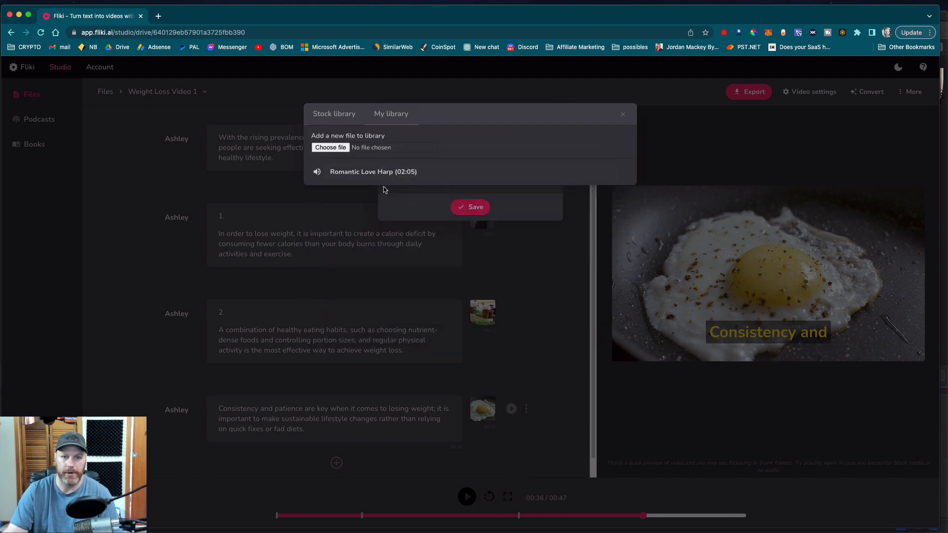
left_click(339, 116)
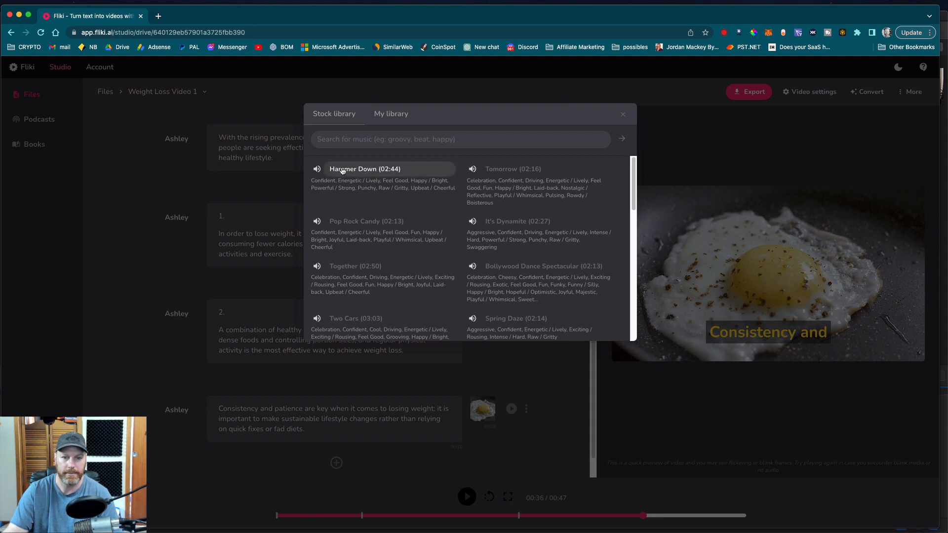
left_click(360, 169)
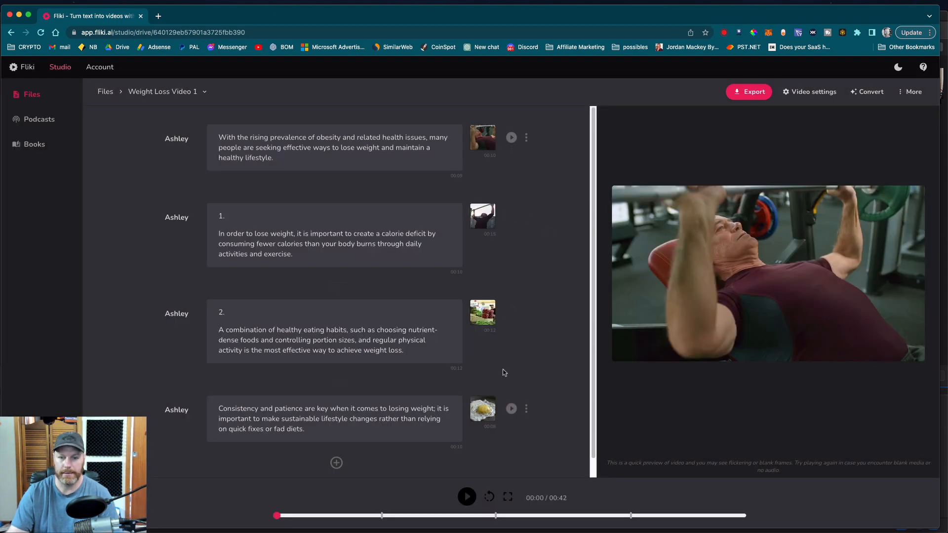
left_click(511, 313)
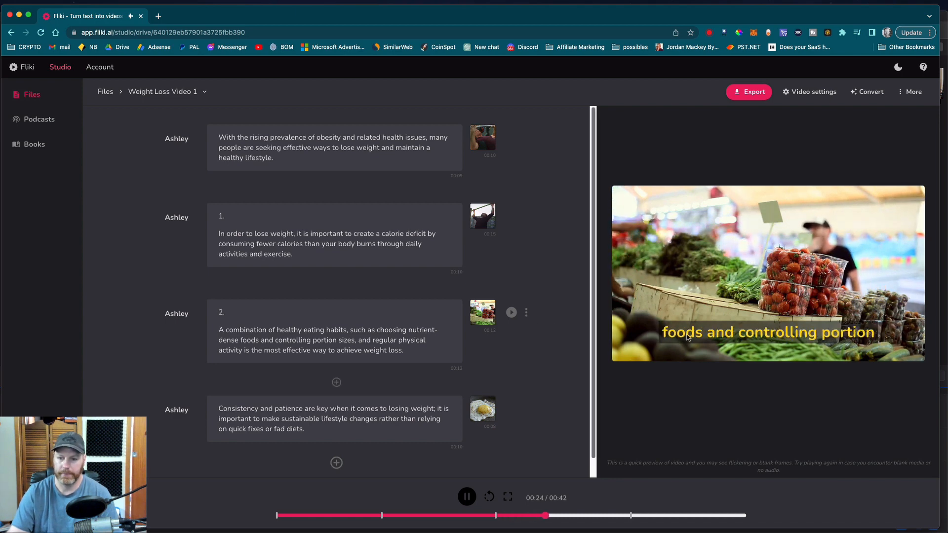
left_click(467, 498)
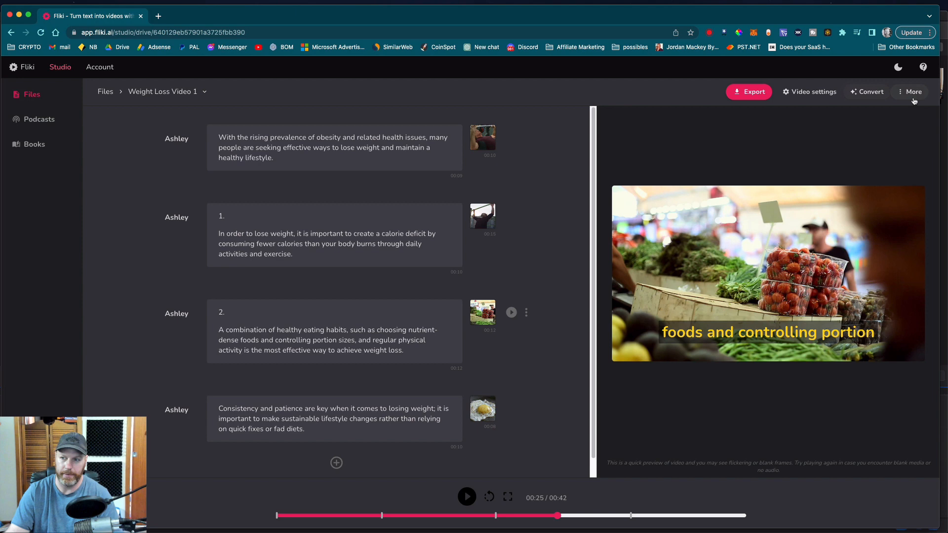
Step: Export the finished video in high resolution and download the file
left_click(871, 95)
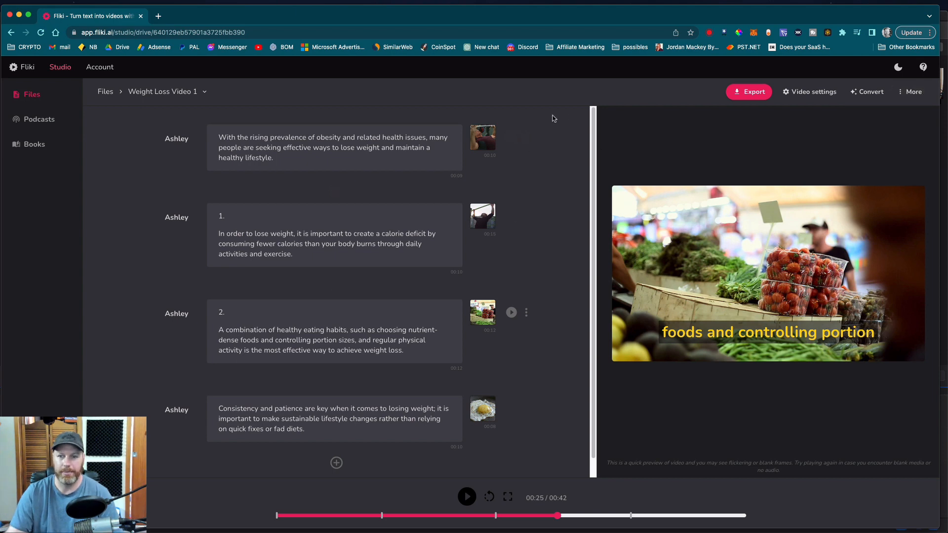
left_click(756, 93)
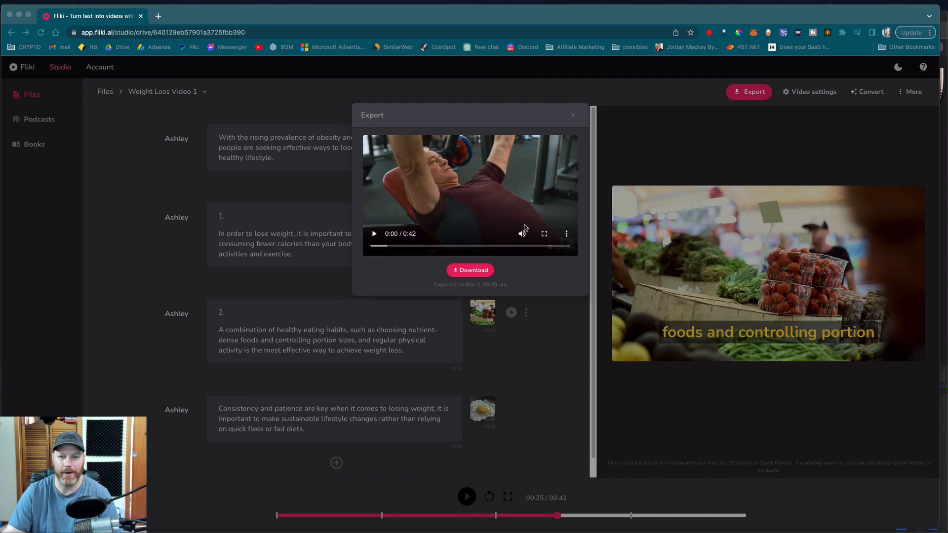
left_click(477, 271)
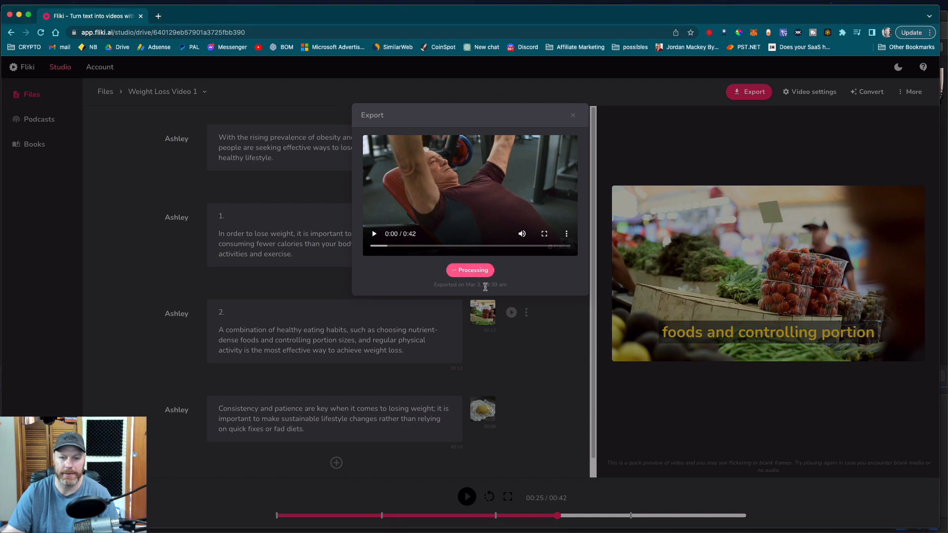
Step: Open the downloaded weight-loss-video-1.mp4 and play it through to the end
left_click(397, 152)
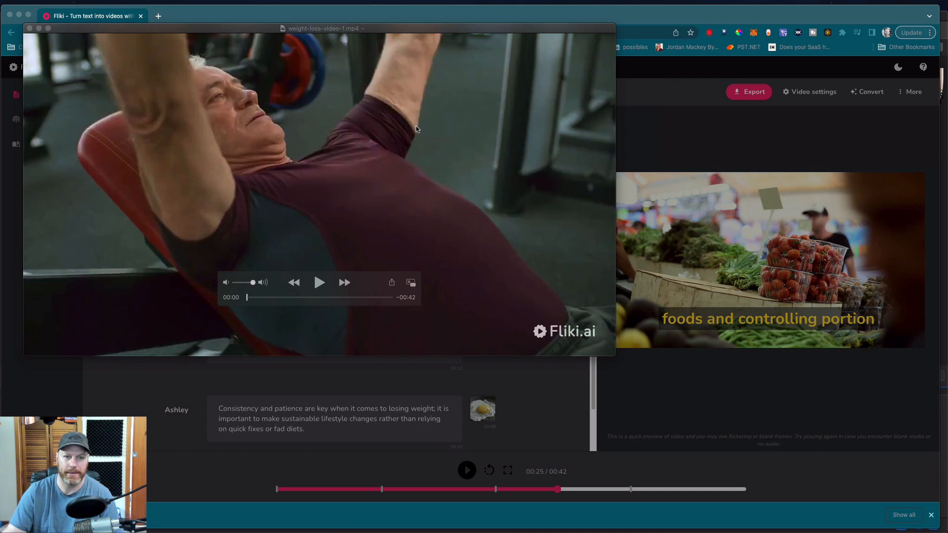
left_click(322, 288)
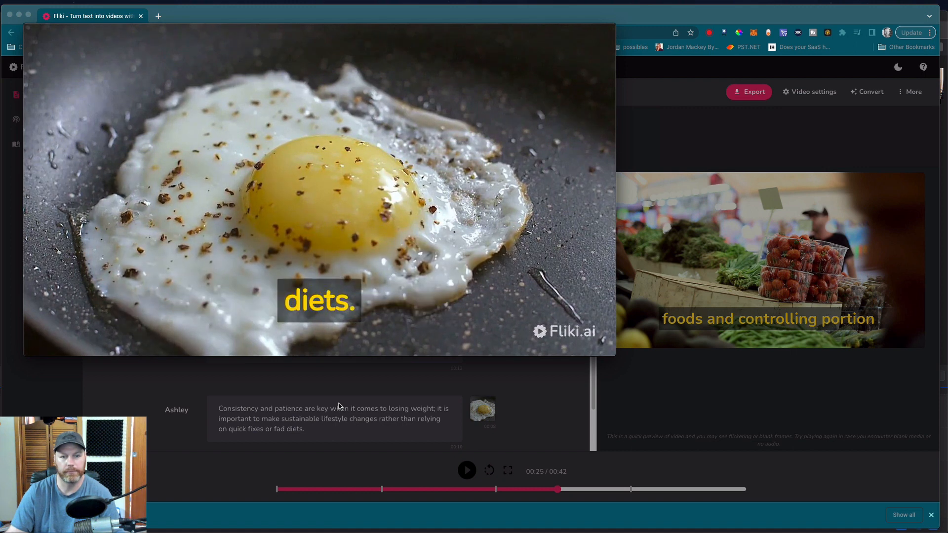
mouse_move(559, 308)
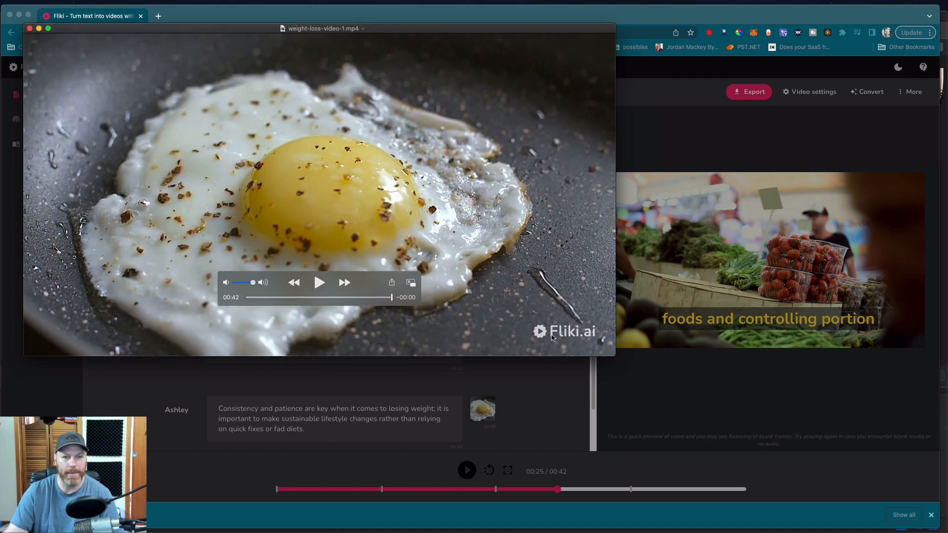